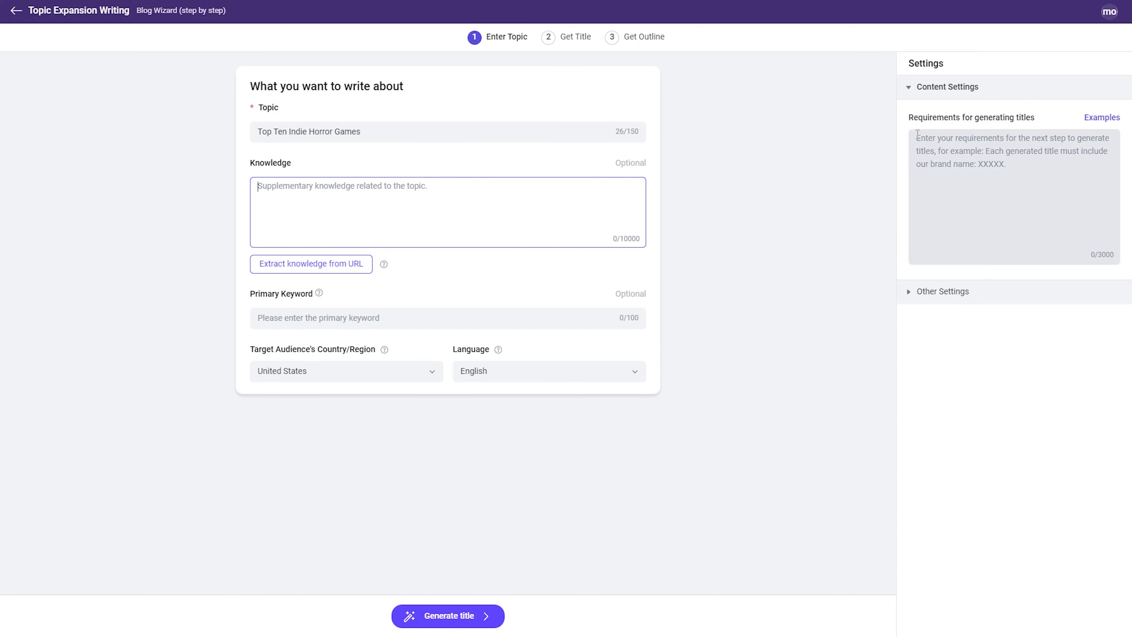
Step: Generate titles for the topic Top Ten Indie Horror Games with the primary keyword Indie Horror Games
{"action": "left_click", "coordinate": [846, 297]}
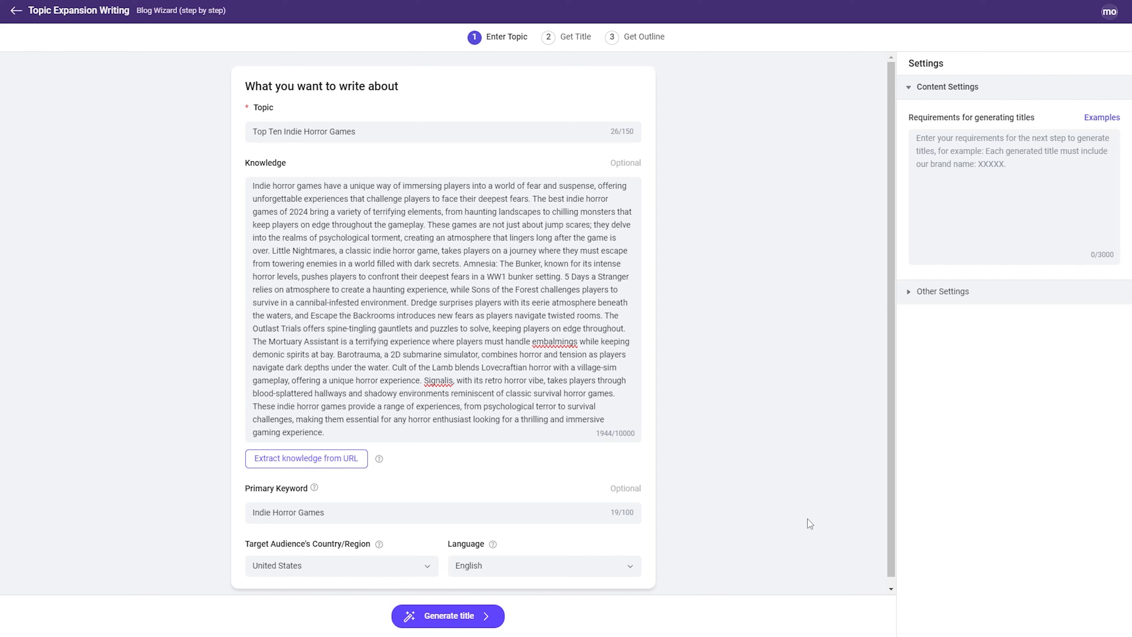
{"action": "left_click", "coordinate": [485, 616]}
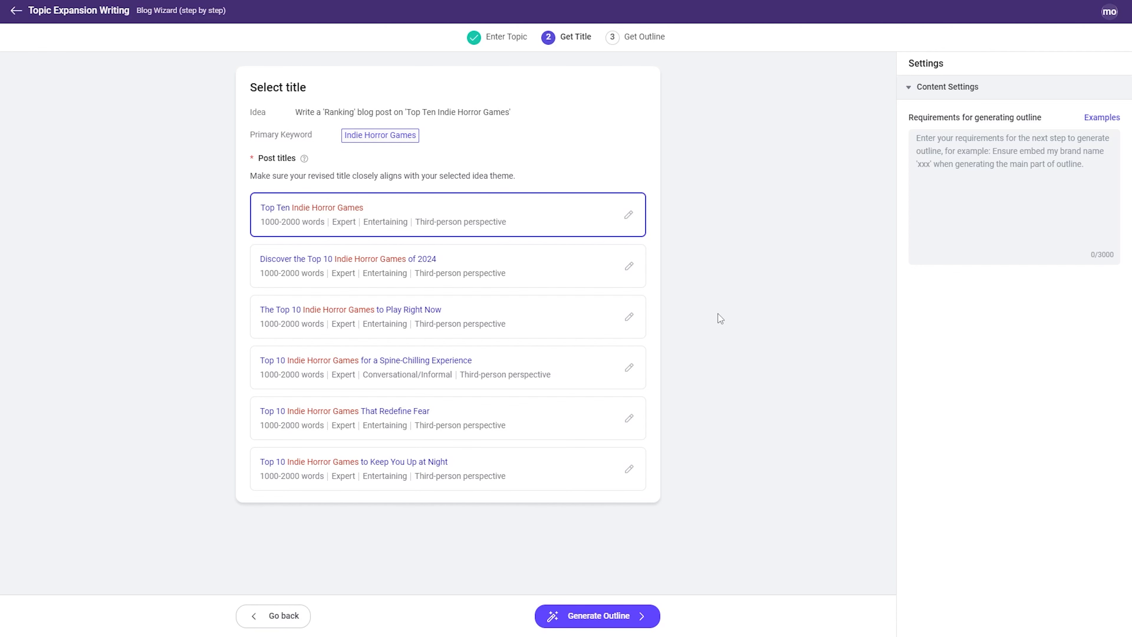
Step: Extend the suggested "Spine-Chilling Experience" title with "That You Should Play Right Now"
{"action": "left_click", "coordinate": [629, 368]}
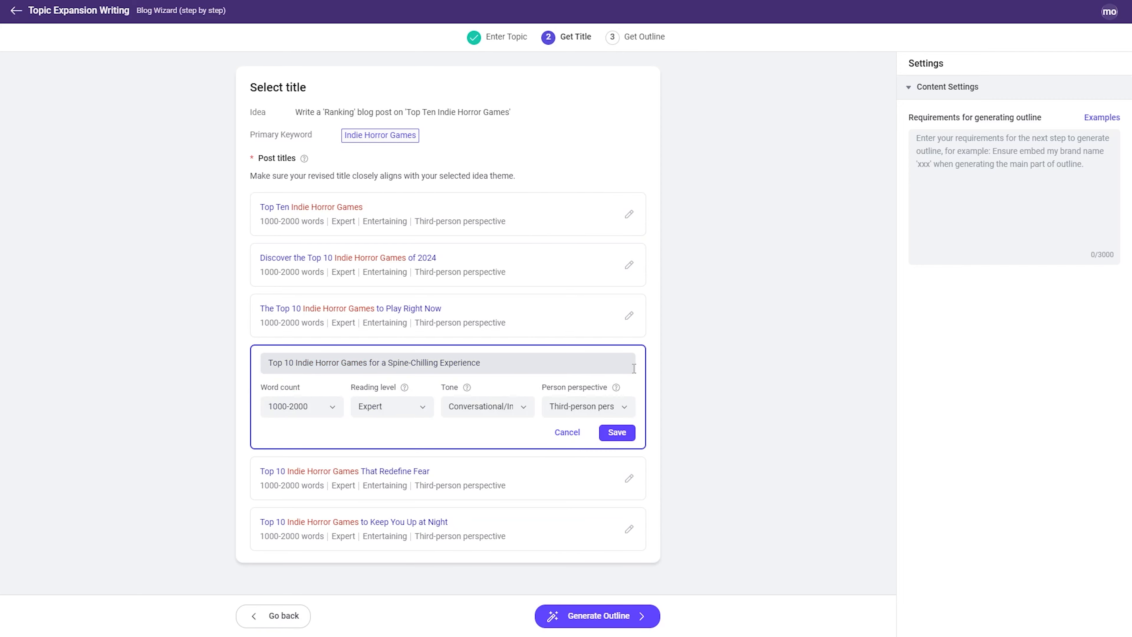
{"action": "left_click", "coordinate": [570, 366]}
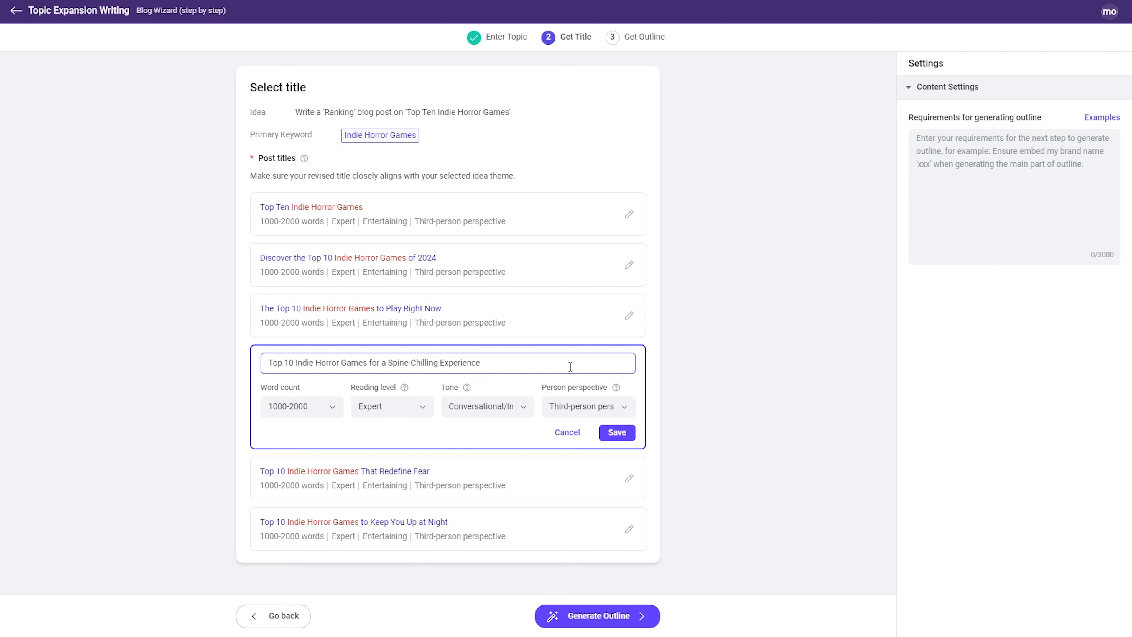
{"action": "type", "text": "That You Should Play Right Now"}
Step: Save the edited title with reading level General and tone Entertaining, and generate its outline
{"action": "left_click", "coordinate": [430, 408]}
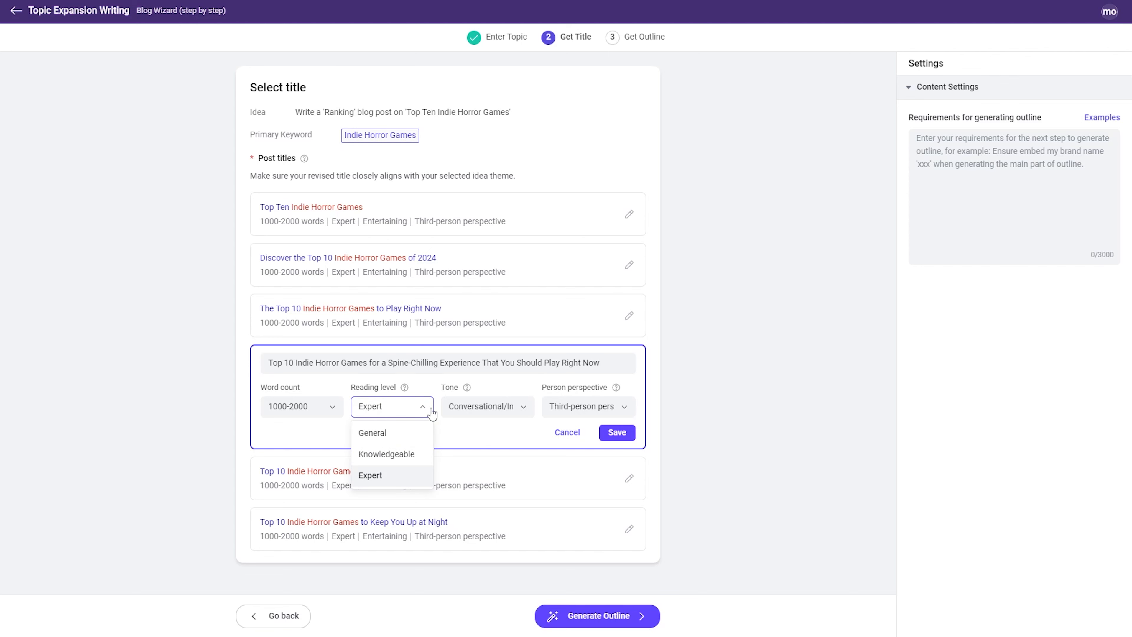
{"action": "left_click", "coordinate": [400, 434]}
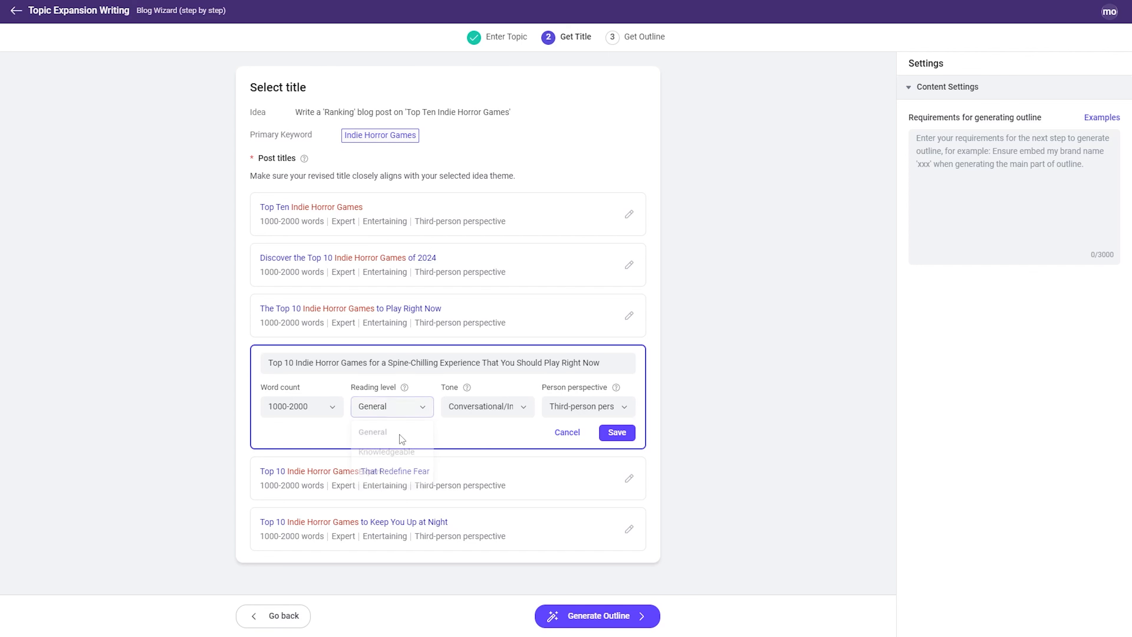
{"action": "left_click", "coordinate": [528, 411]}
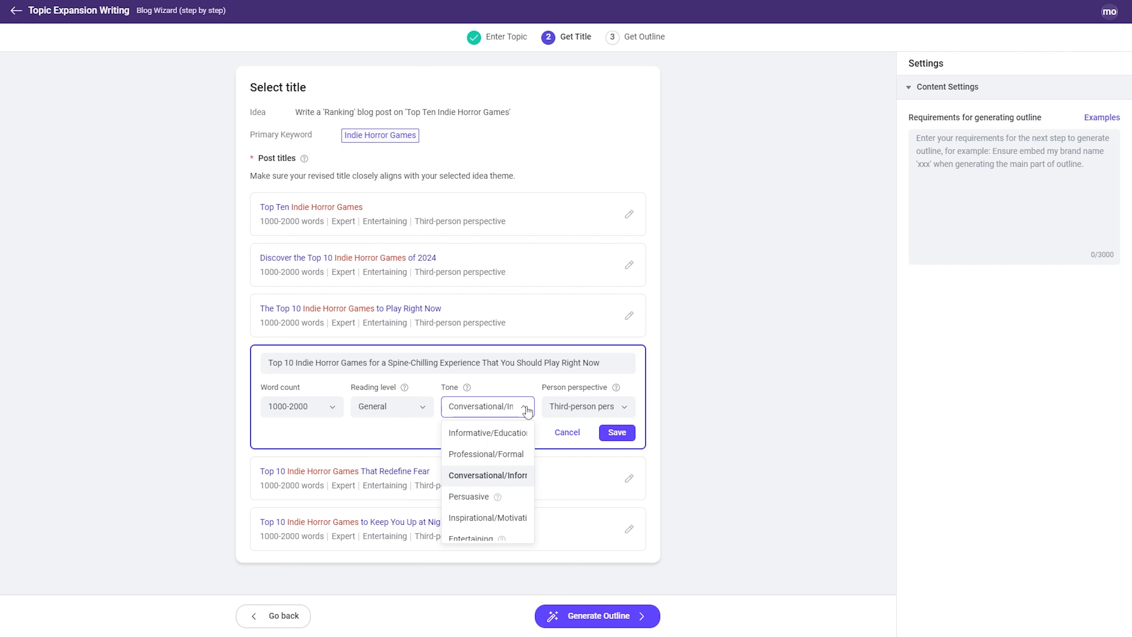
{"action": "scroll", "coordinate": [490, 513], "scroll_direction": "down", "scroll_amount": 1}
{"action": "left_click", "coordinate": [491, 530]}
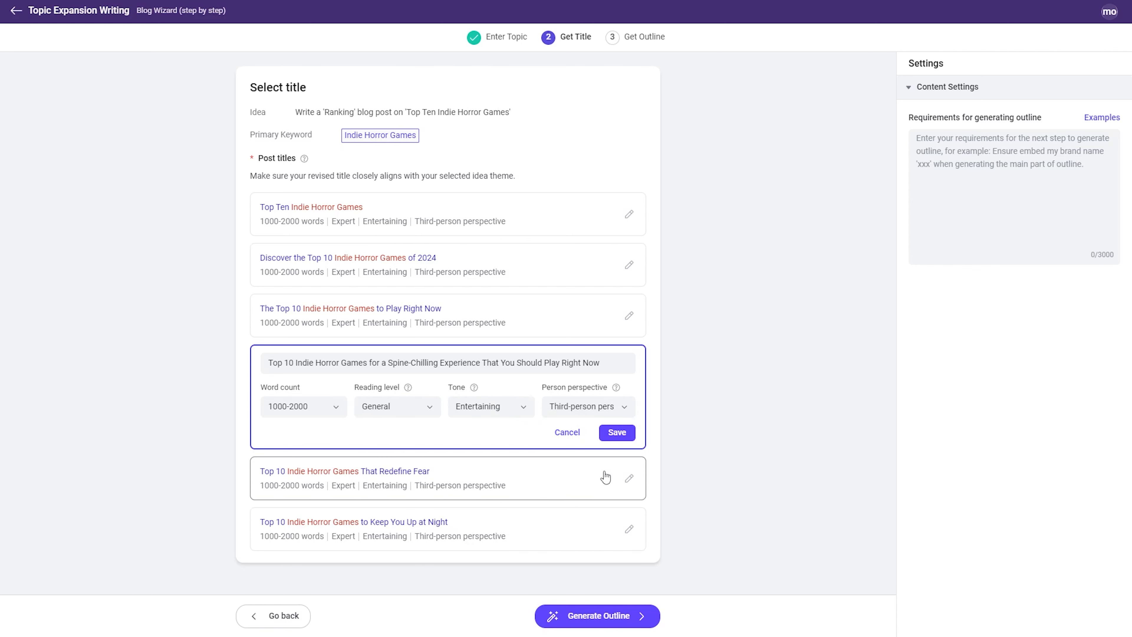
{"action": "left_click", "coordinate": [618, 433]}
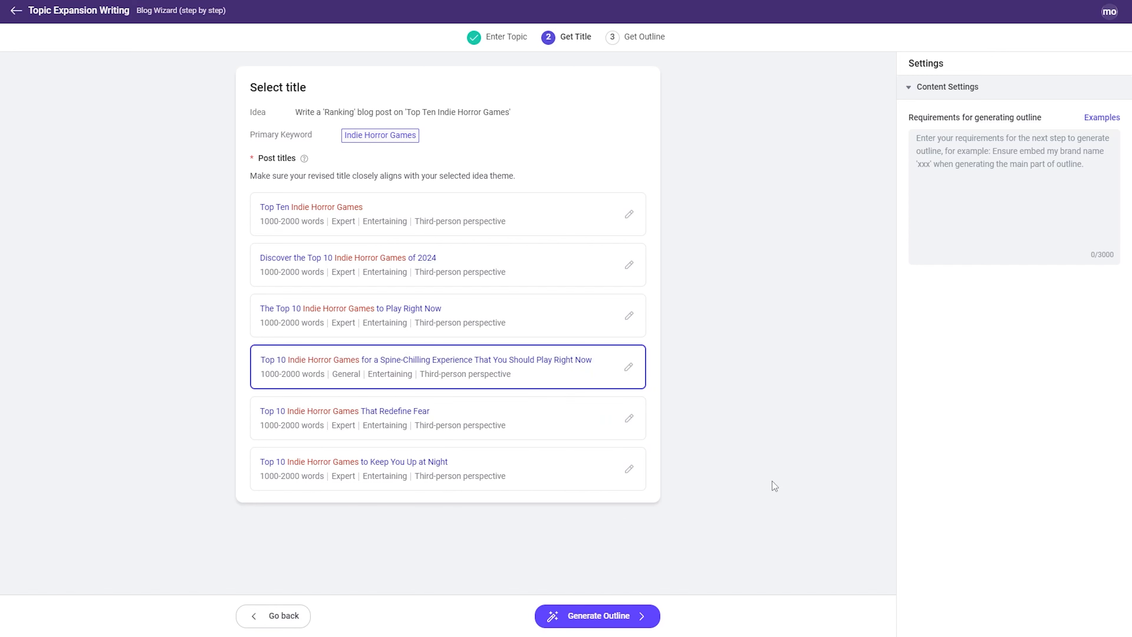
{"action": "left_click", "coordinate": [611, 618]}
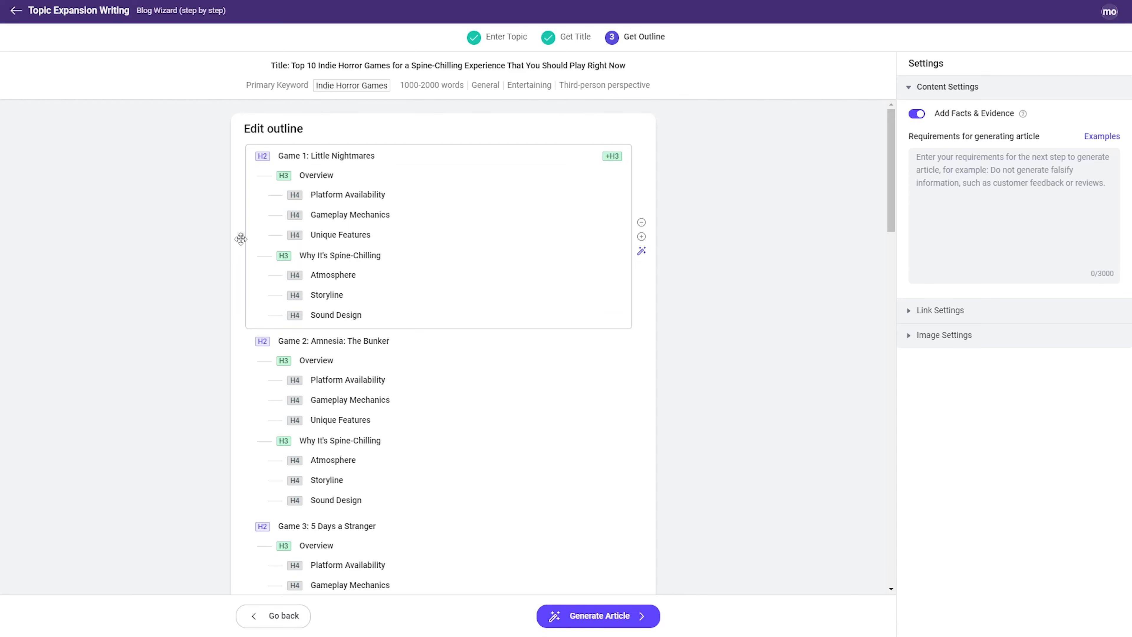
Step: Add an empty H3 heading after the Overview of Game 1: Little Nightmares, and delete it again
{"action": "left_click_drag", "start_coordinate": [241, 240], "coordinate": [239, 353]}
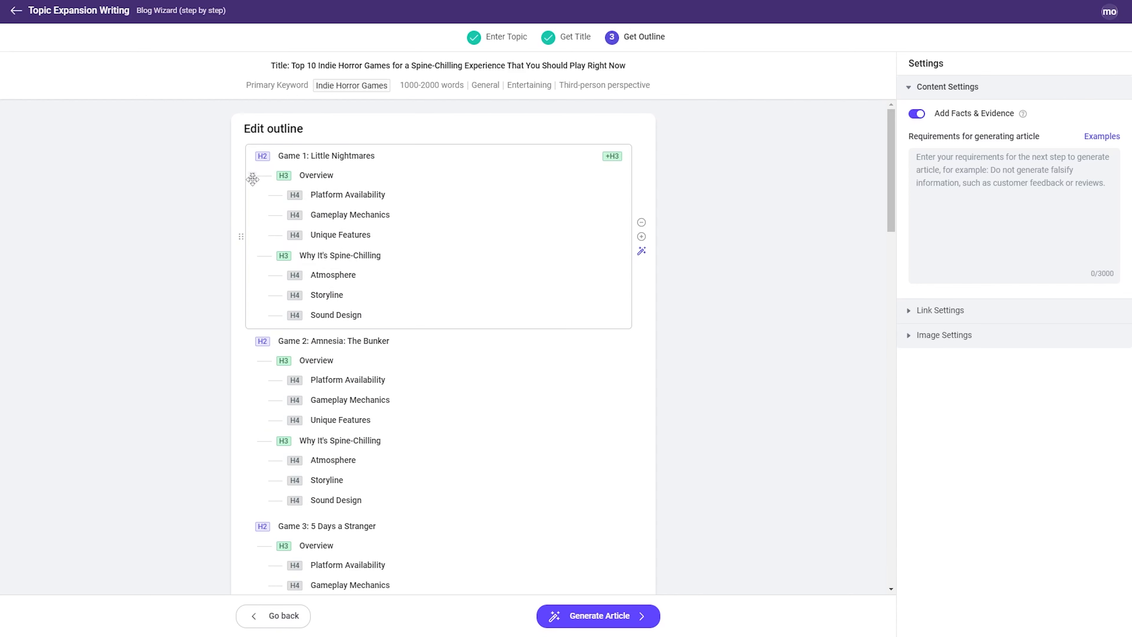
{"action": "left_click_drag", "start_coordinate": [253, 179], "coordinate": [253, 229]}
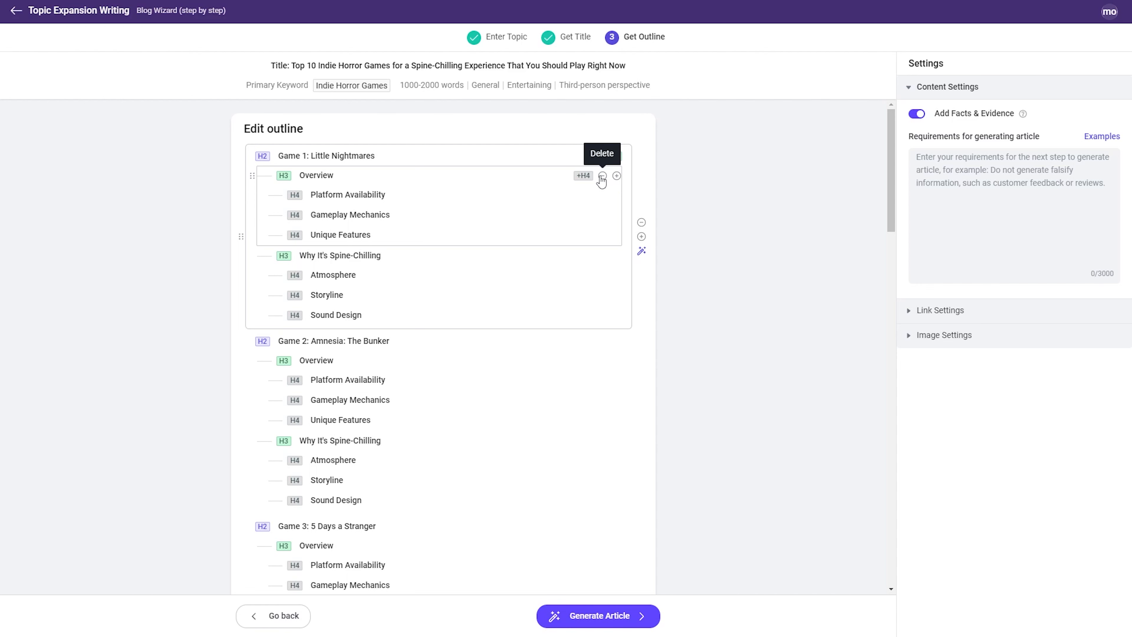
{"action": "left_click", "coordinate": [617, 176]}
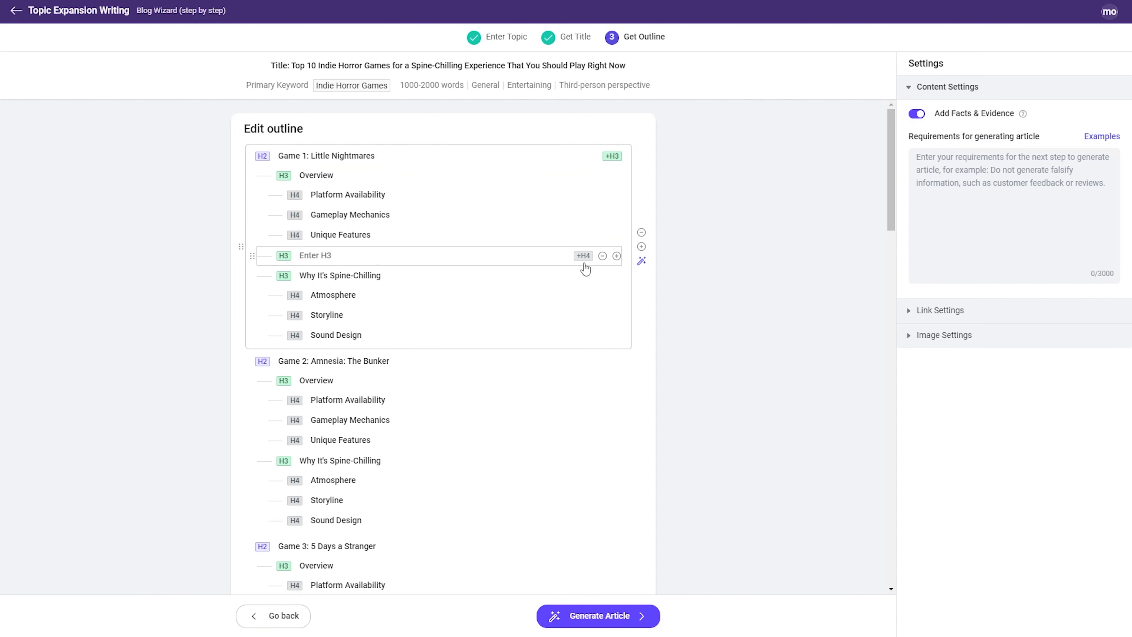
{"action": "left_click", "coordinate": [602, 255]}
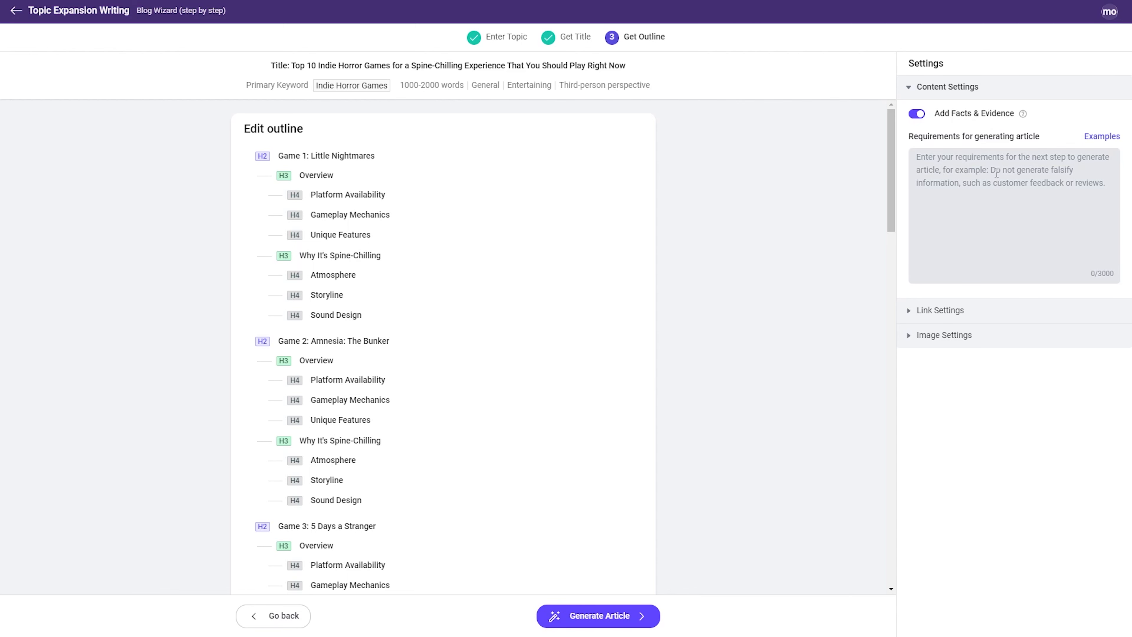
Step: Review the link and image settings, including Automatic Internal Links, and generate the article from the outline
{"action": "left_click", "coordinate": [943, 311]}
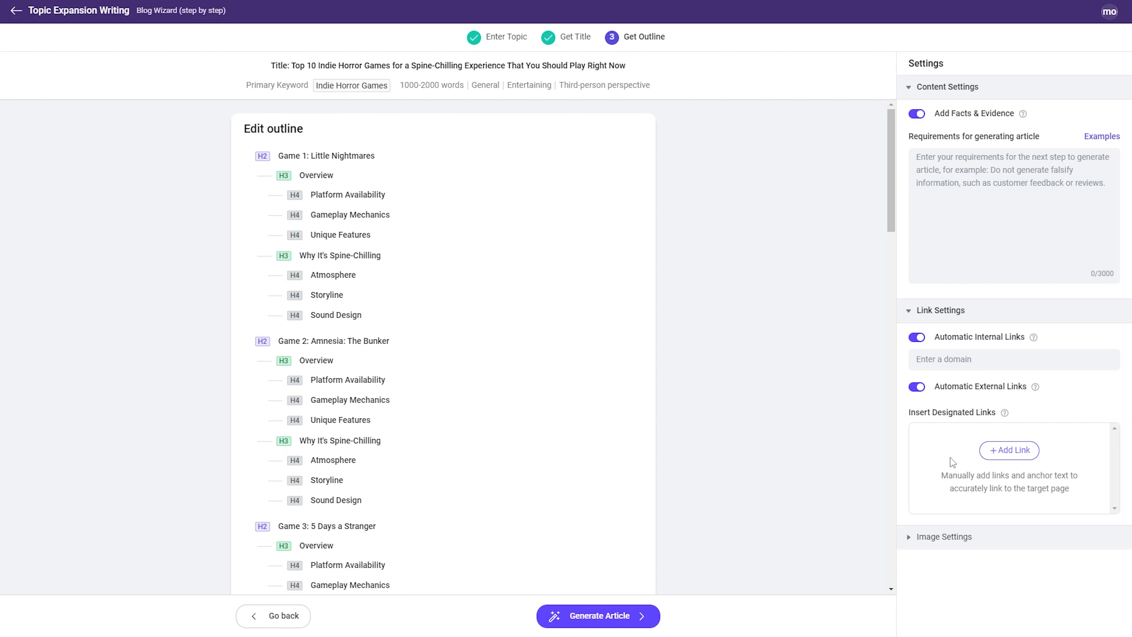
{"action": "left_click", "coordinate": [916, 538]}
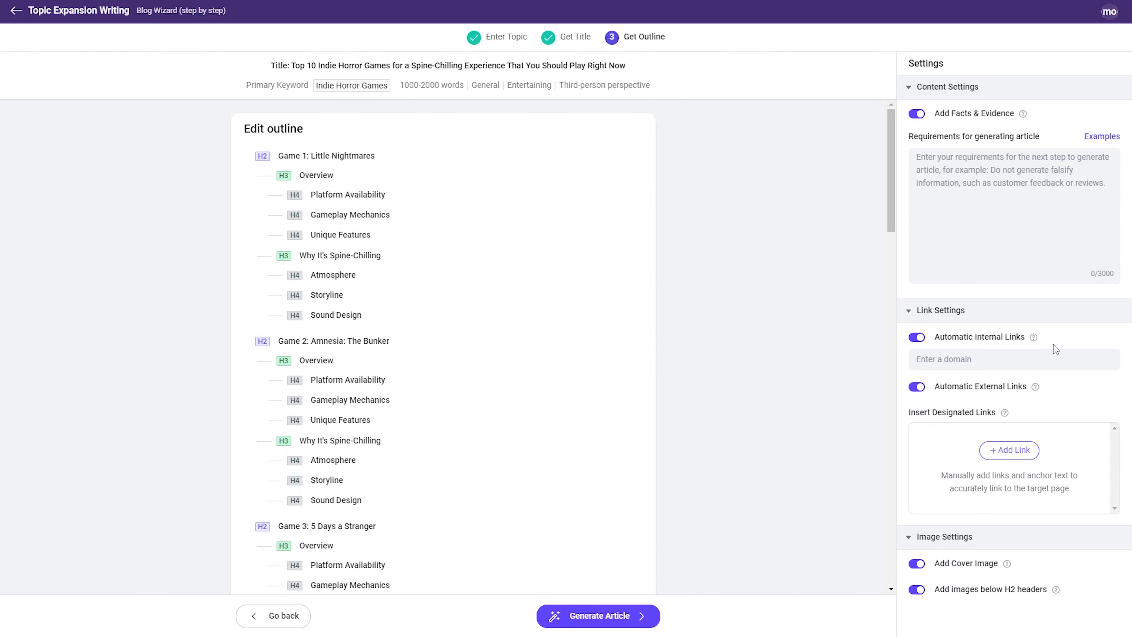
{"action": "mouse_move", "coordinate": [1036, 339]}
{"action": "left_click", "coordinate": [635, 616]}
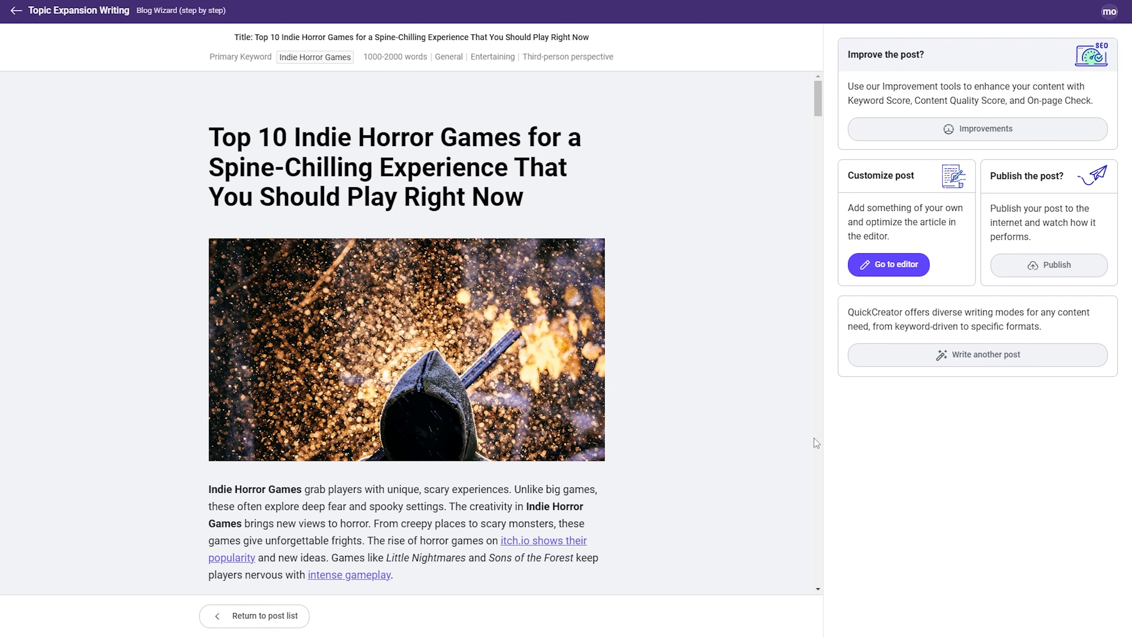
Step: Review the generated article's title, cover image, introduction, and the Little Nightmares and Amnesia: The Bunker sections
{"action": "scroll", "coordinate": [814, 436], "scroll_direction": "down", "scroll_amount": 4}
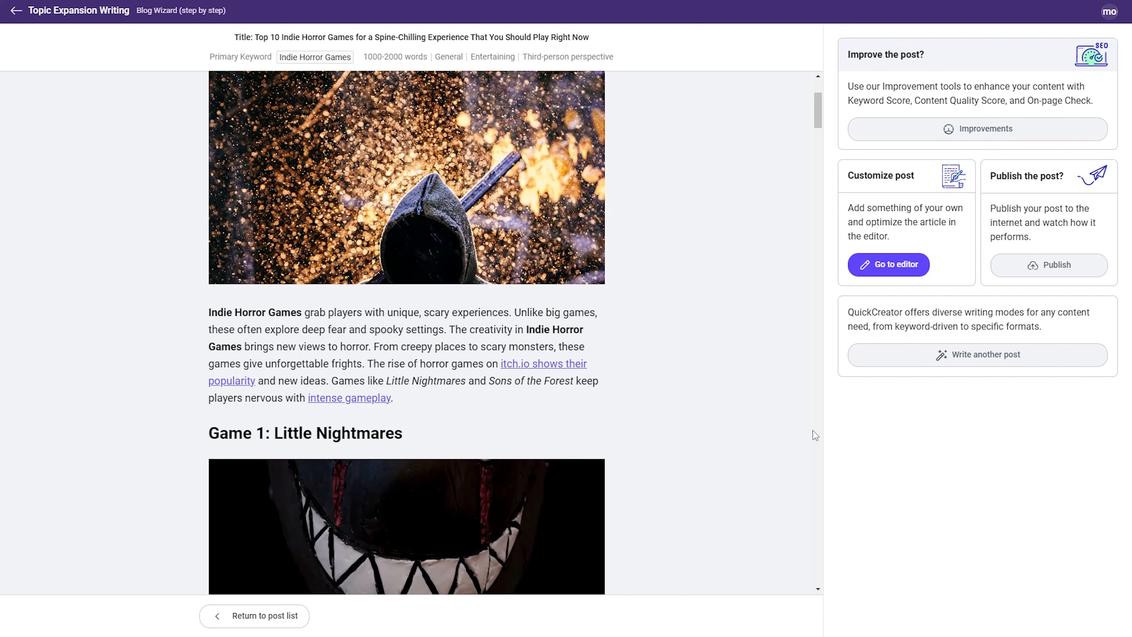
{"action": "scroll", "coordinate": [600, 428], "scroll_direction": "down", "scroll_amount": 3}
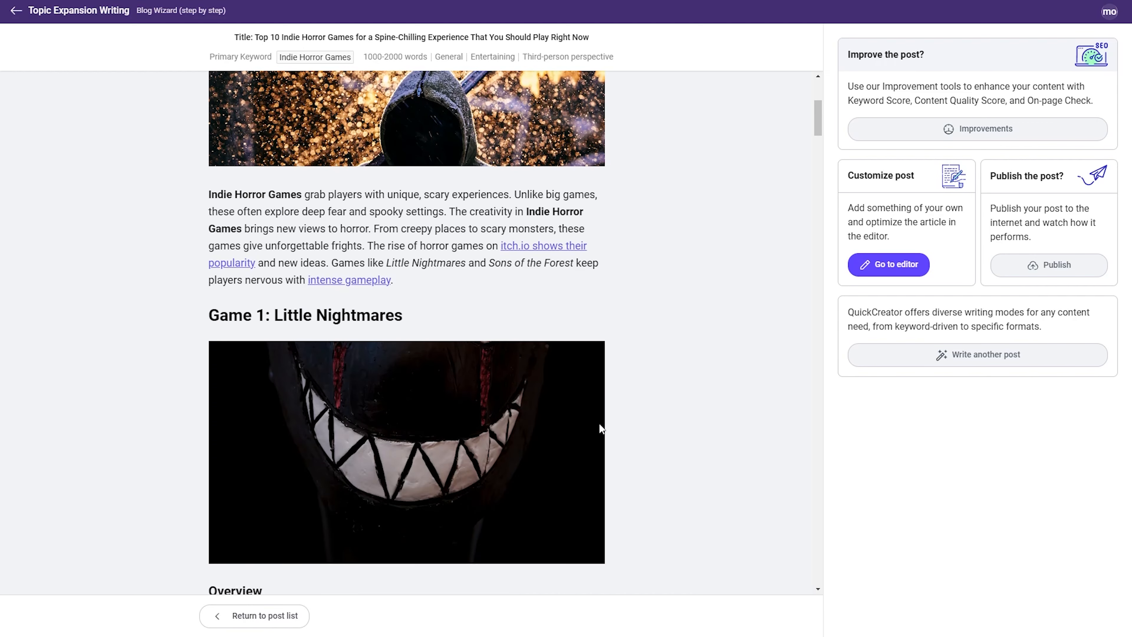
{"action": "scroll", "coordinate": [601, 428], "scroll_direction": "down", "scroll_amount": 8}
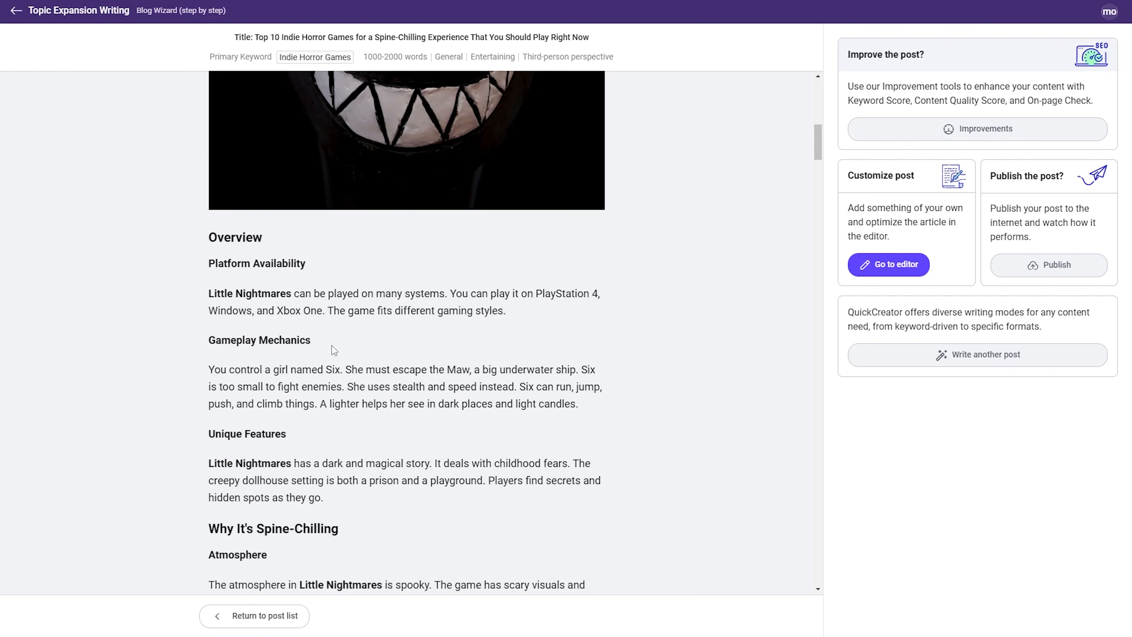
{"action": "scroll", "coordinate": [129, 414], "scroll_direction": "down", "scroll_amount": 10}
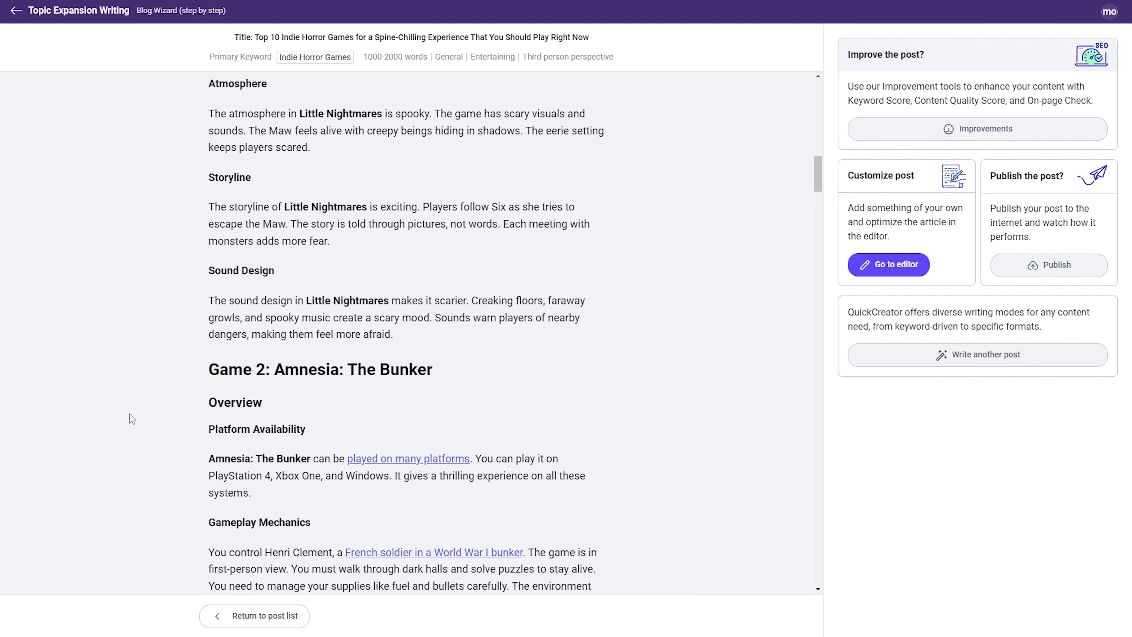
{"action": "scroll", "coordinate": [129, 414], "scroll_direction": "up", "scroll_amount": 6}
{"action": "scroll", "coordinate": [130, 414], "scroll_direction": "up", "scroll_amount": 8}
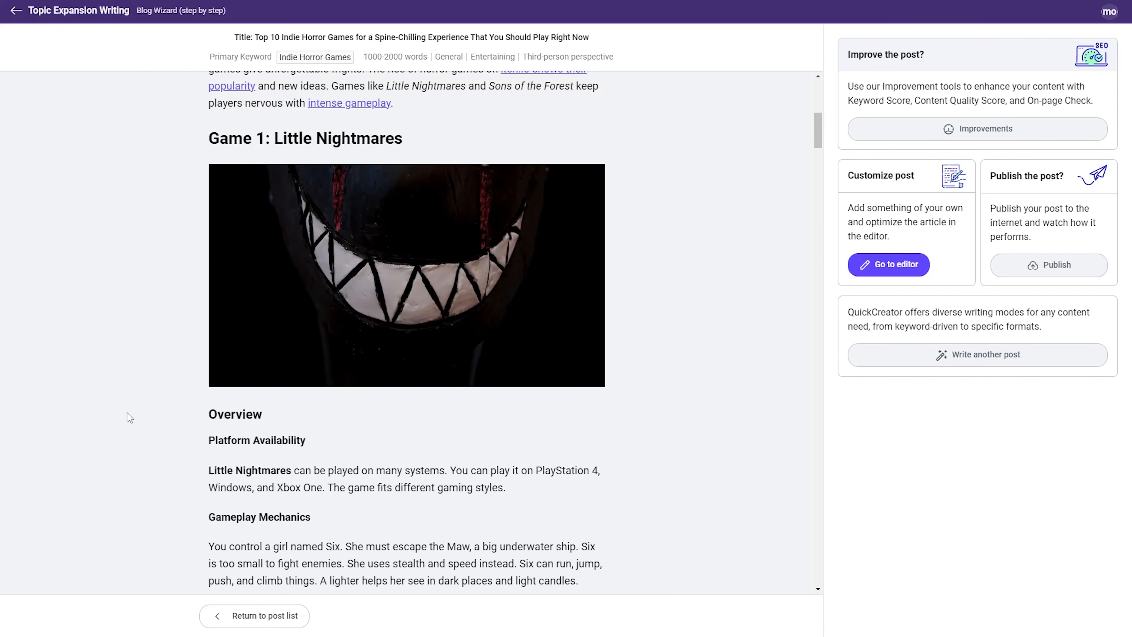
{"action": "scroll", "coordinate": [127, 413], "scroll_direction": "down", "scroll_amount": 8}
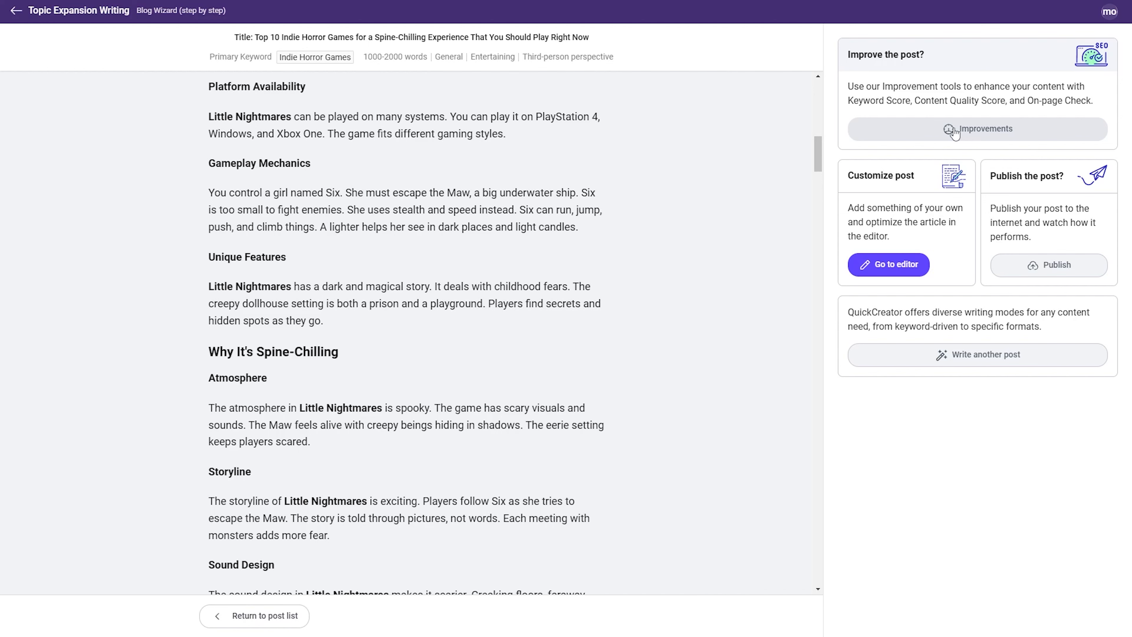
{"action": "scroll", "coordinate": [765, 220], "scroll_direction": "up", "scroll_amount": 10}
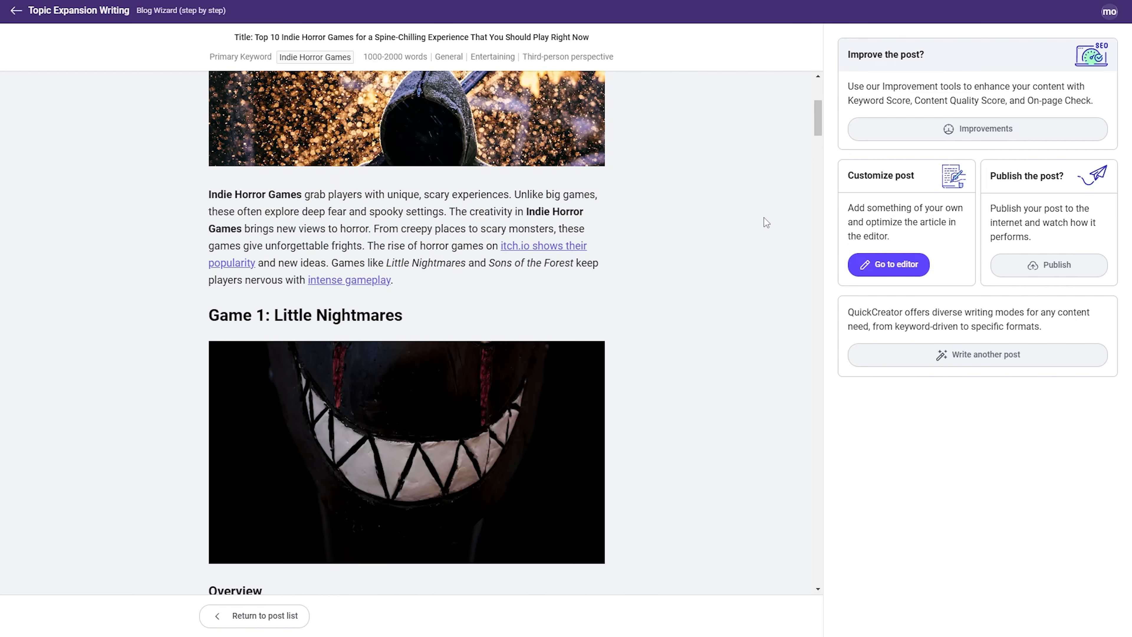
{"action": "scroll", "coordinate": [679, 296], "scroll_direction": "down", "scroll_amount": 3}
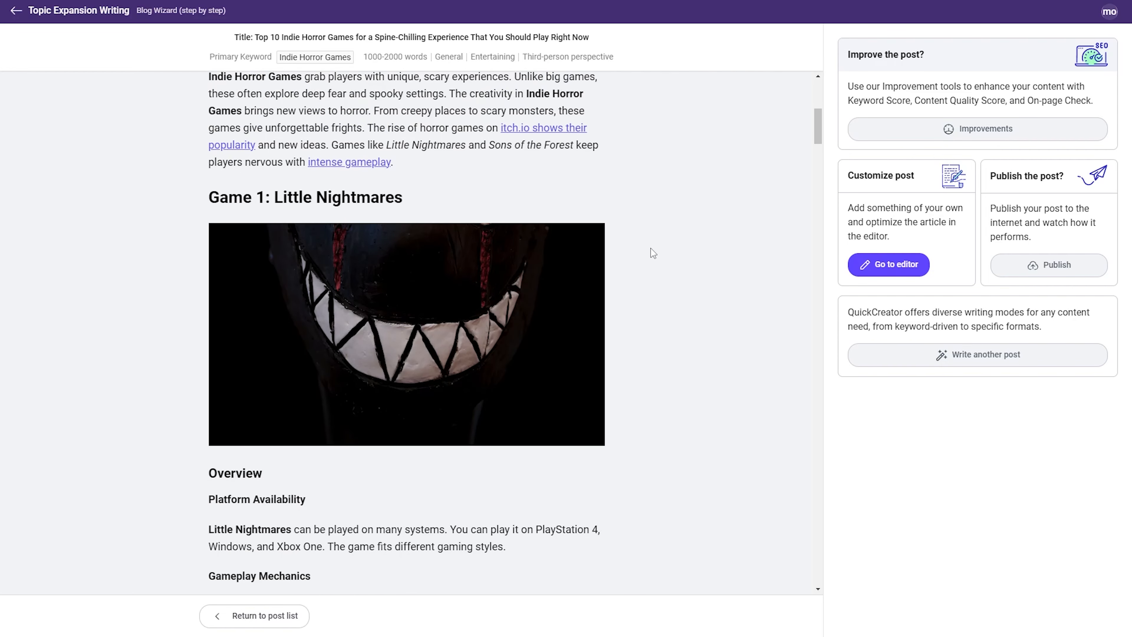
{"action": "scroll", "coordinate": [651, 248], "scroll_direction": "up", "scroll_amount": 10}
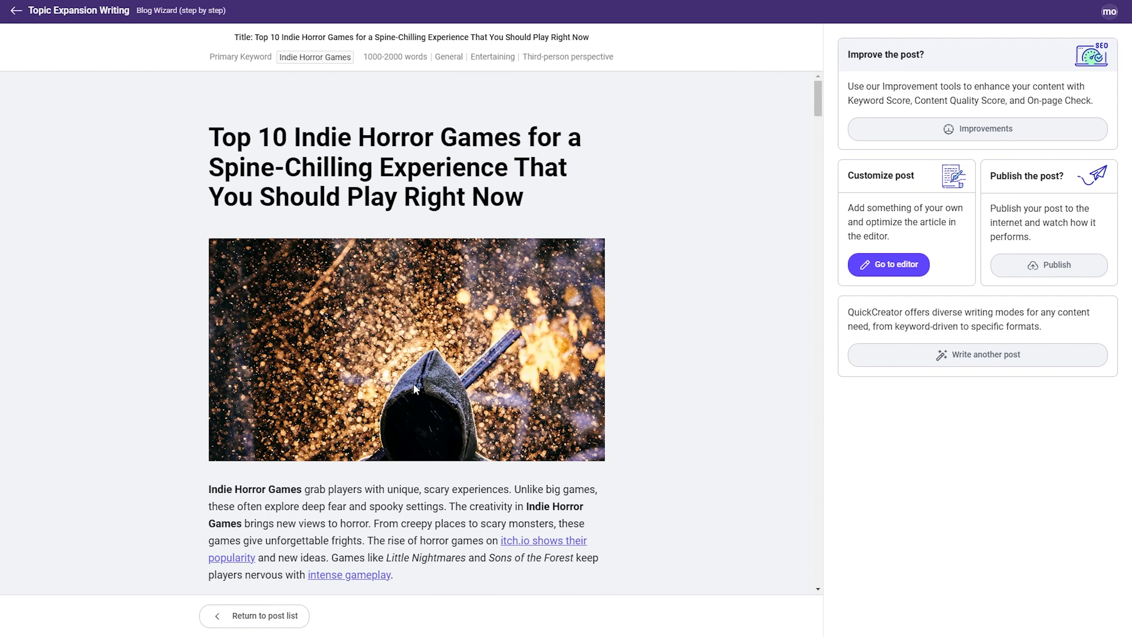
{"action": "scroll", "coordinate": [413, 383], "scroll_direction": "down", "scroll_amount": 1}
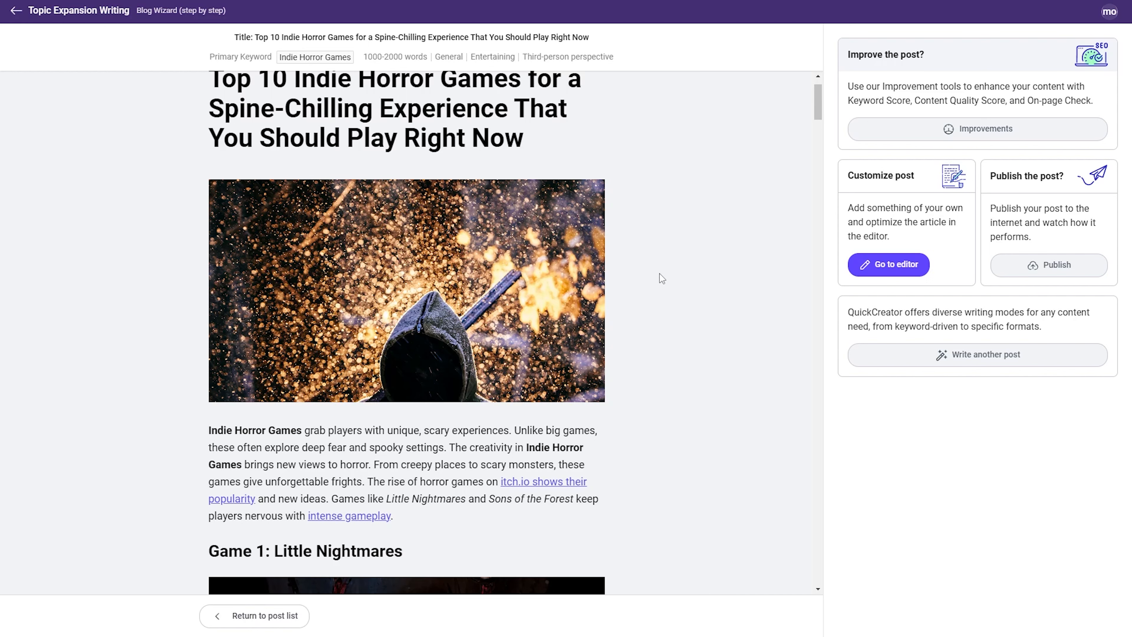
{"action": "scroll", "coordinate": [659, 274], "scroll_direction": "down", "scroll_amount": 6}
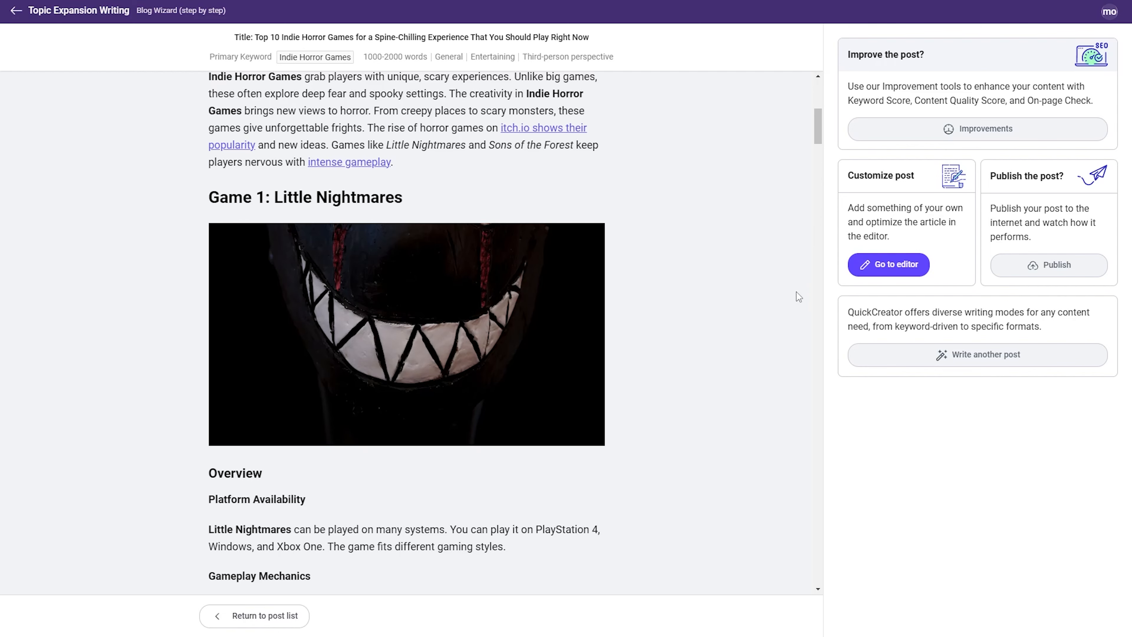
{"action": "scroll", "coordinate": [796, 292], "scroll_direction": "down", "scroll_amount": 12}
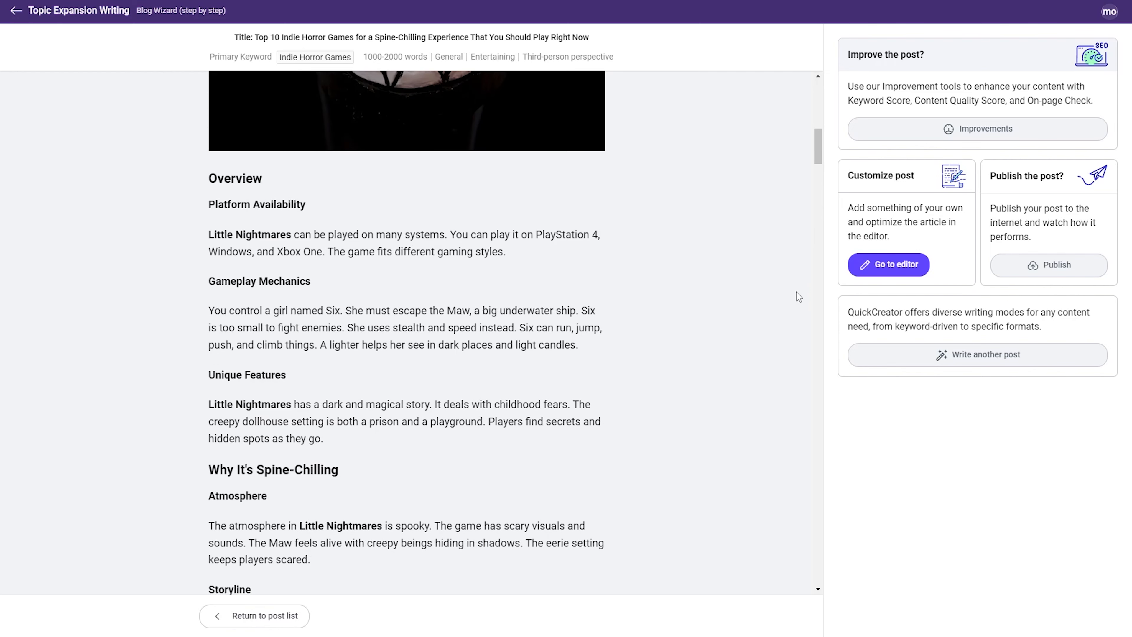
{"action": "scroll", "coordinate": [795, 297], "scroll_direction": "down", "scroll_amount": 4}
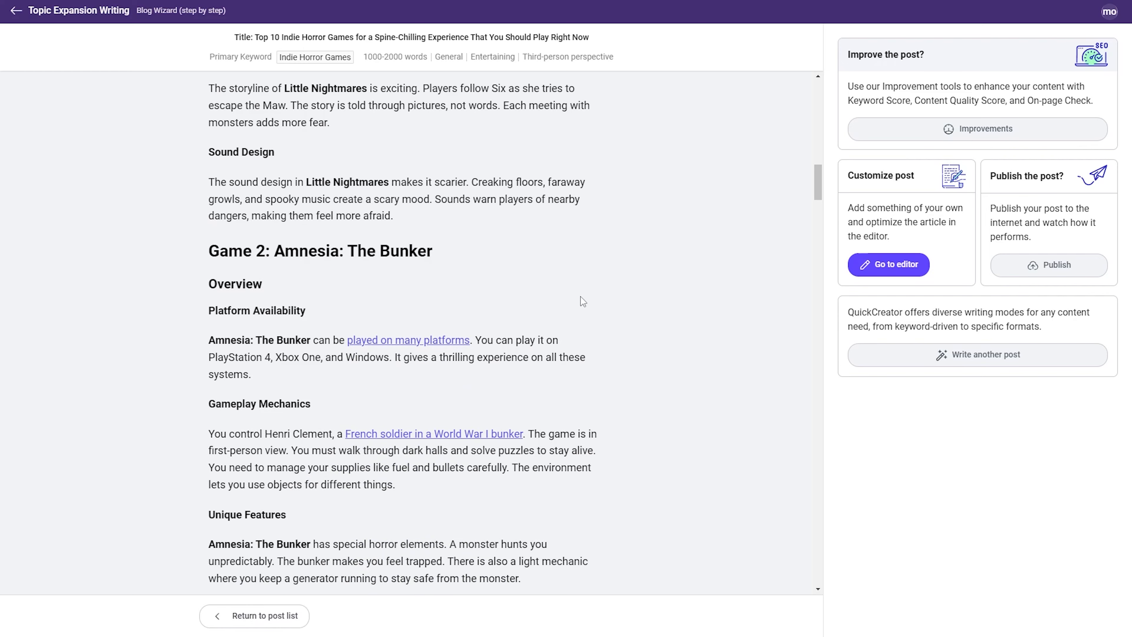
{"action": "scroll", "coordinate": [666, 309], "scroll_direction": "down", "scroll_amount": 4}
{"action": "scroll", "coordinate": [666, 309], "scroll_direction": "up", "scroll_amount": 13}
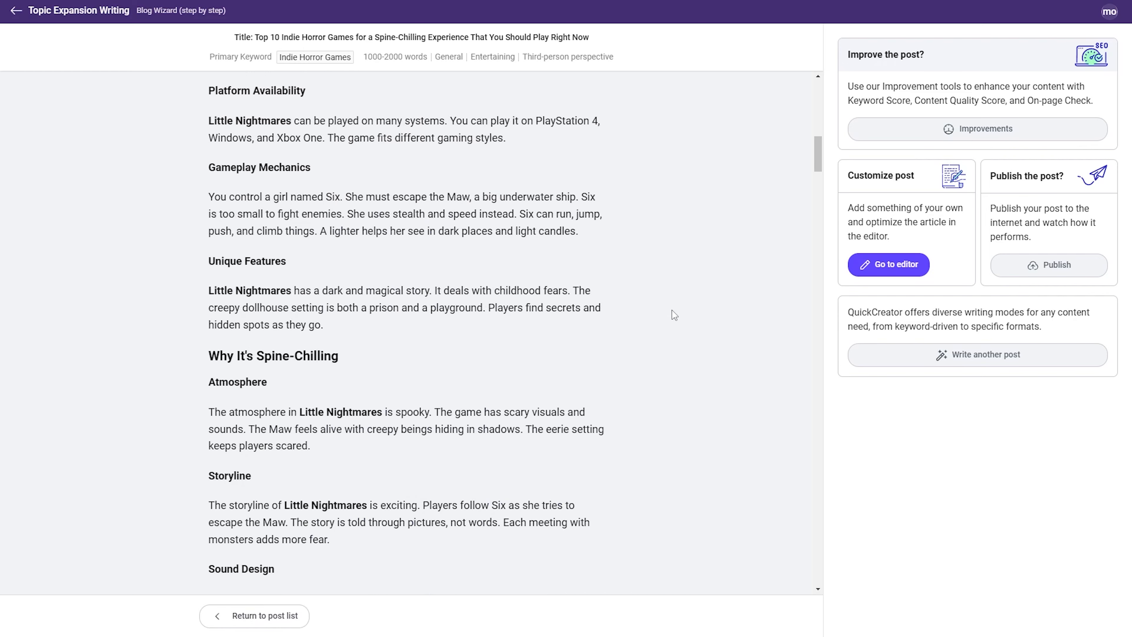
{"action": "scroll", "coordinate": [672, 315], "scroll_direction": "up", "scroll_amount": 6}
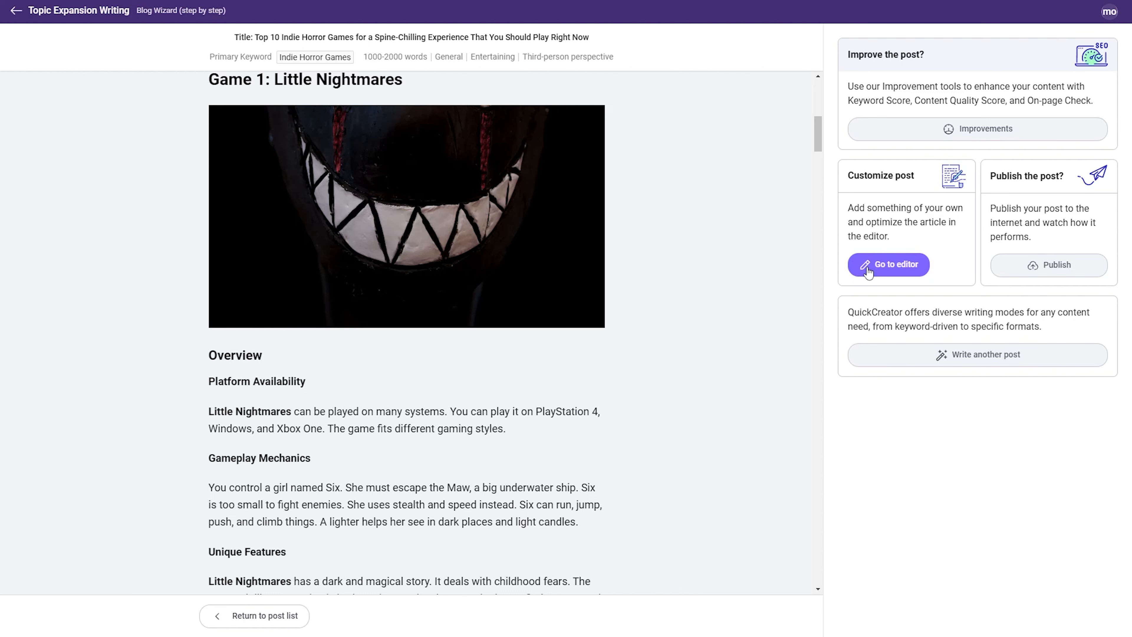
{"action": "scroll", "coordinate": [698, 283], "scroll_direction": "up", "scroll_amount": 5}
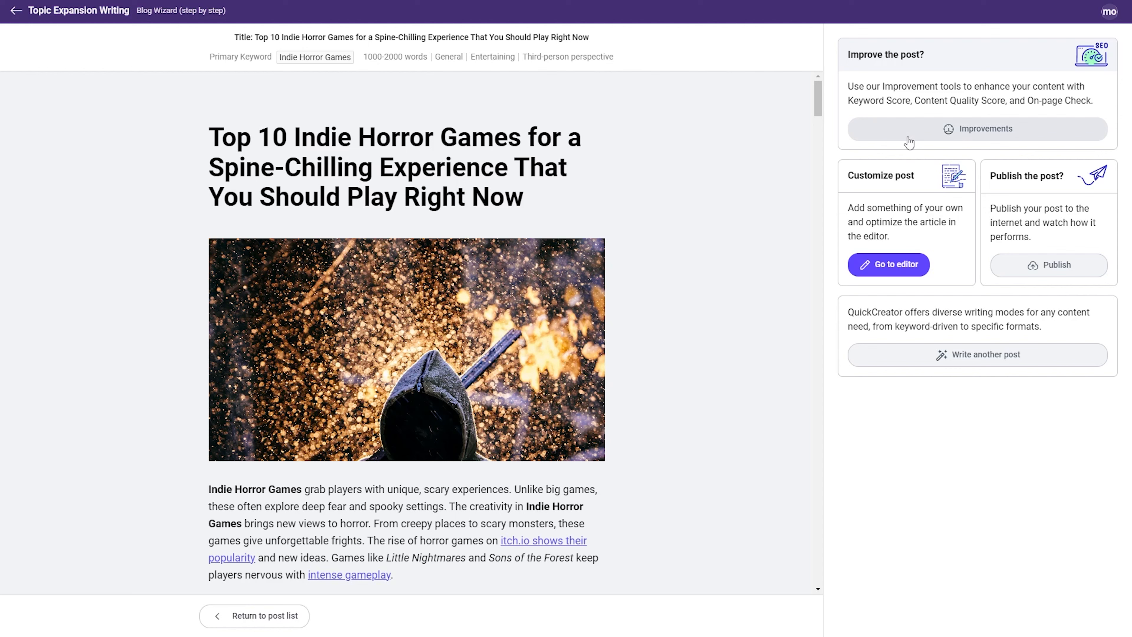
Step: Open the post's improvement tools and look over the article alongside its On-page Check
{"action": "left_click", "coordinate": [965, 134]}
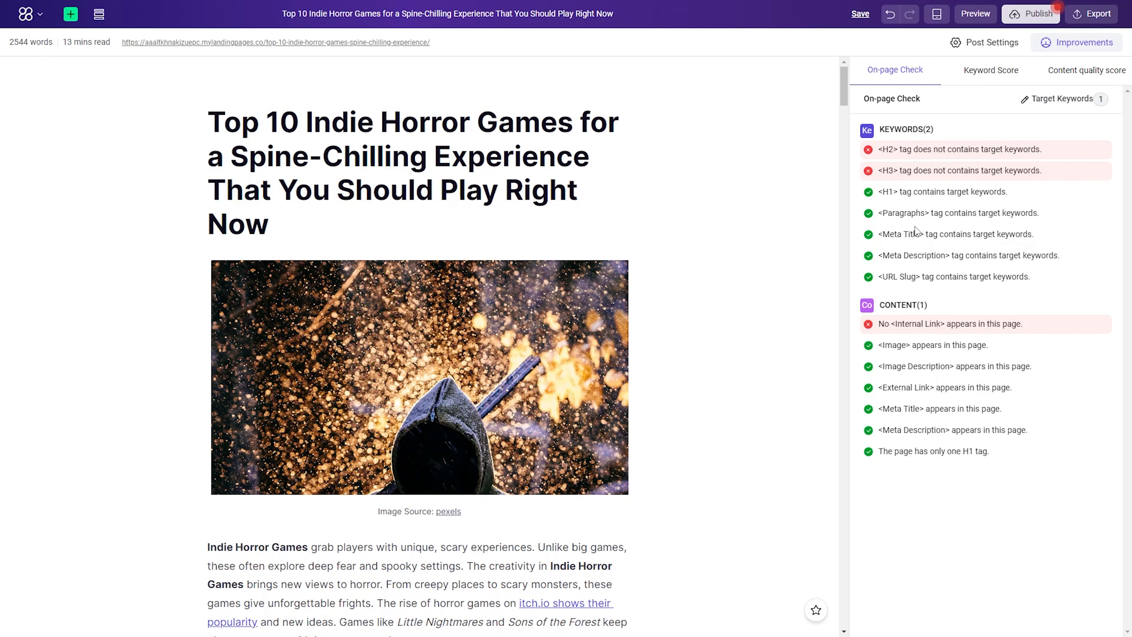
{"action": "scroll", "coordinate": [279, 209], "scroll_direction": "down", "scroll_amount": 10}
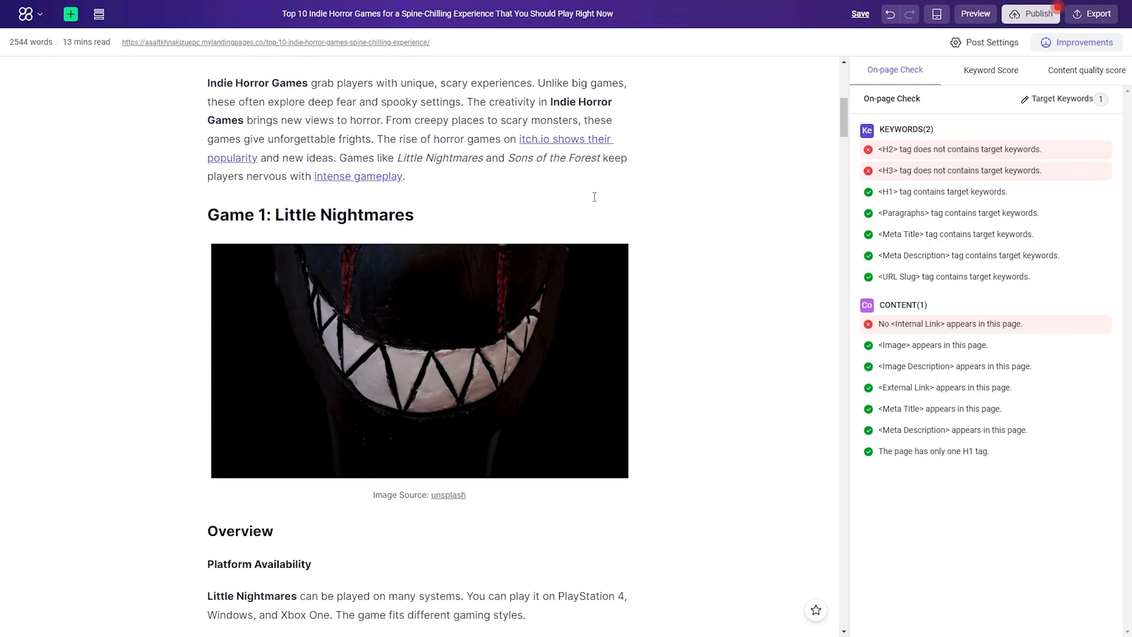
Step: Look over the post's Keyword Score and Content quality score, and return to the On-page Check
{"action": "scroll", "coordinate": [364, 210], "scroll_direction": "up", "scroll_amount": 10}
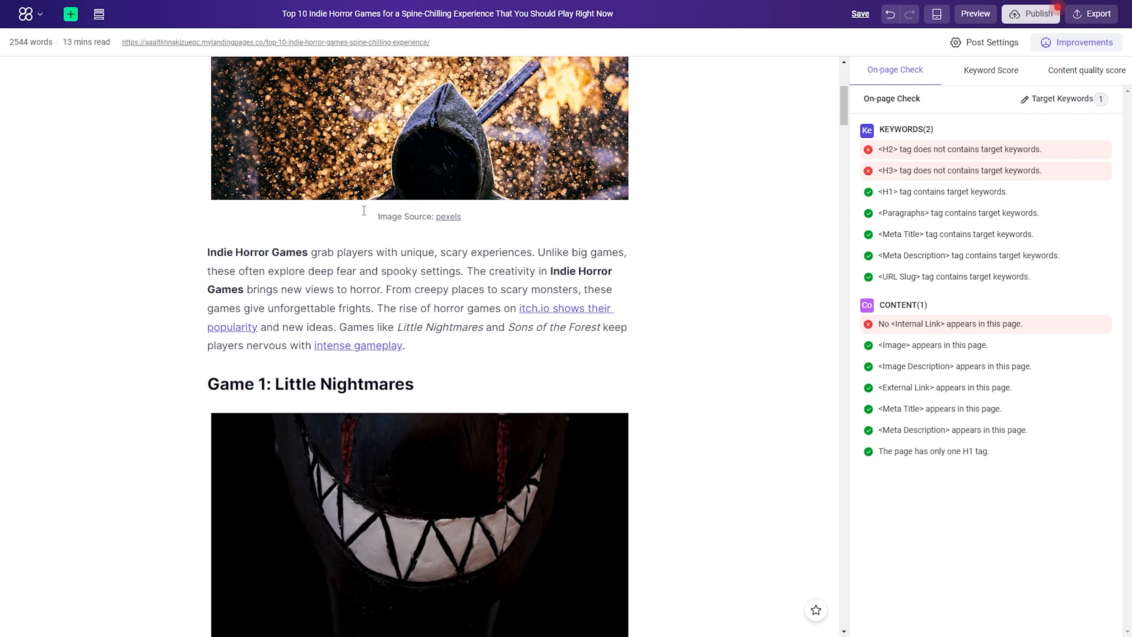
{"action": "left_click", "coordinate": [1015, 82]}
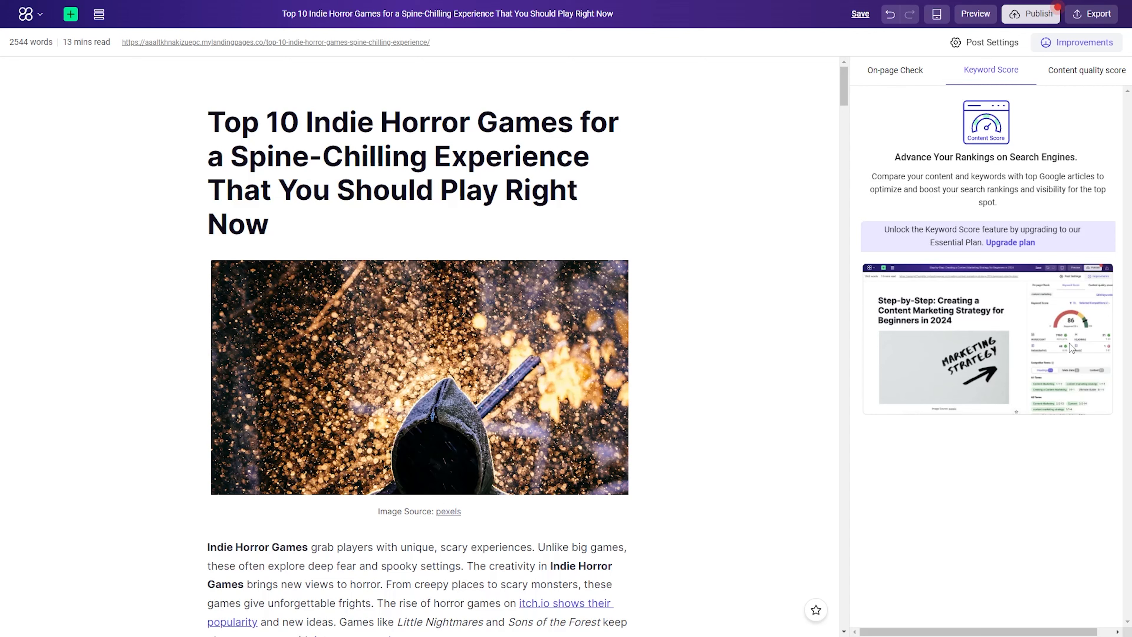
{"action": "left_click", "coordinate": [1068, 71]}
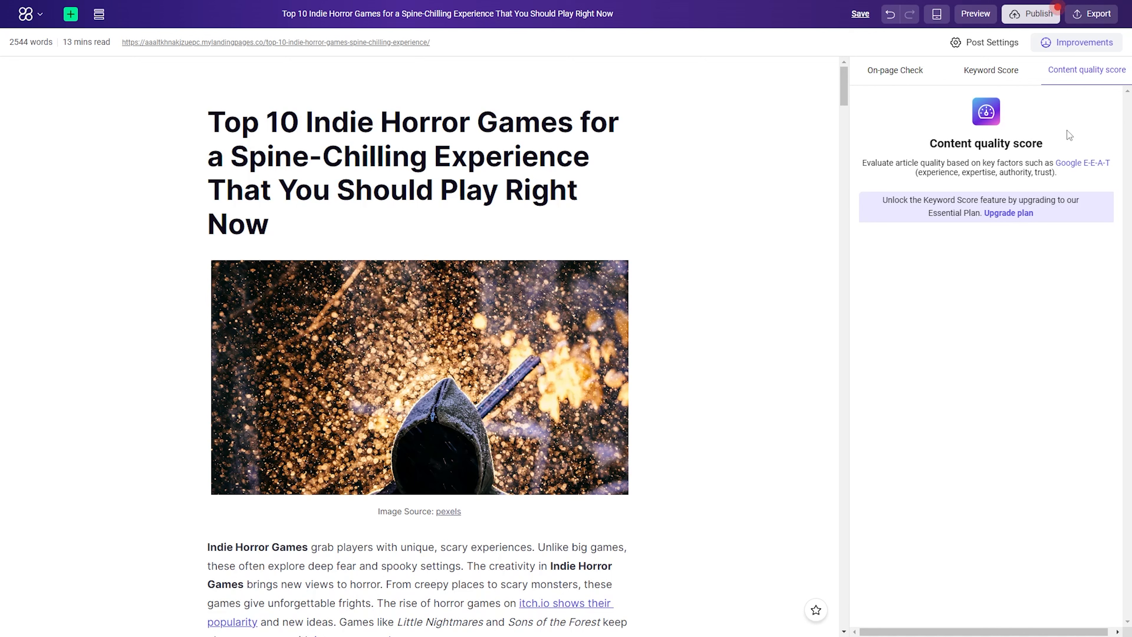
{"action": "left_click", "coordinate": [895, 70]}
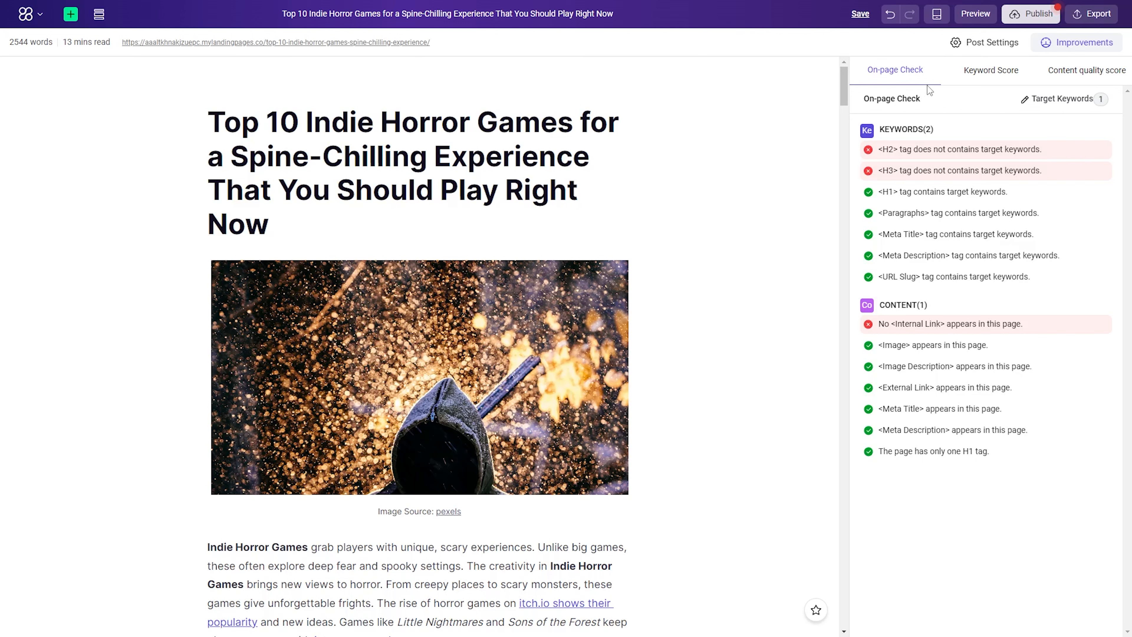
Step: Look over the post's export and download formats and its options for publishing to the web
{"action": "left_click", "coordinate": [959, 24]}
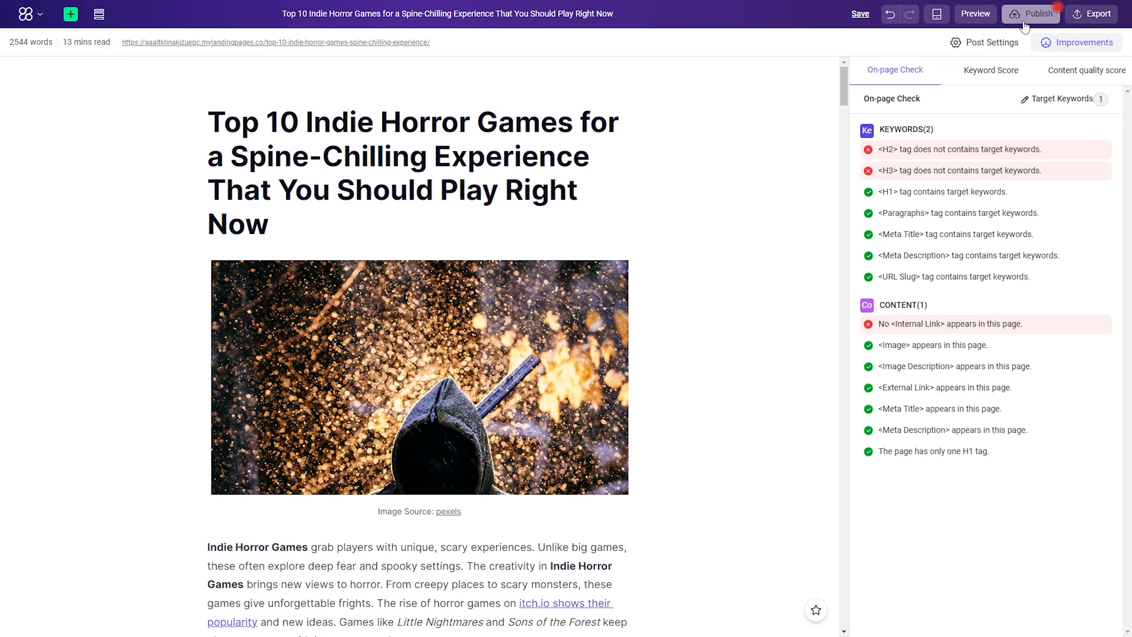
{"action": "left_click", "coordinate": [1091, 19]}
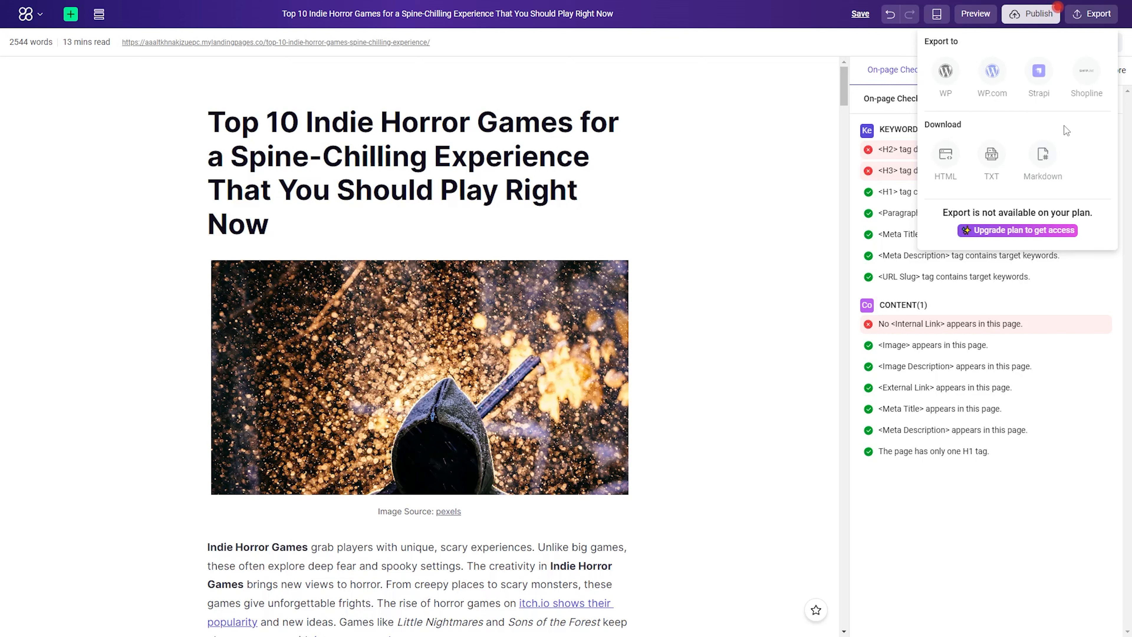
{"action": "left_click", "coordinate": [1038, 16]}
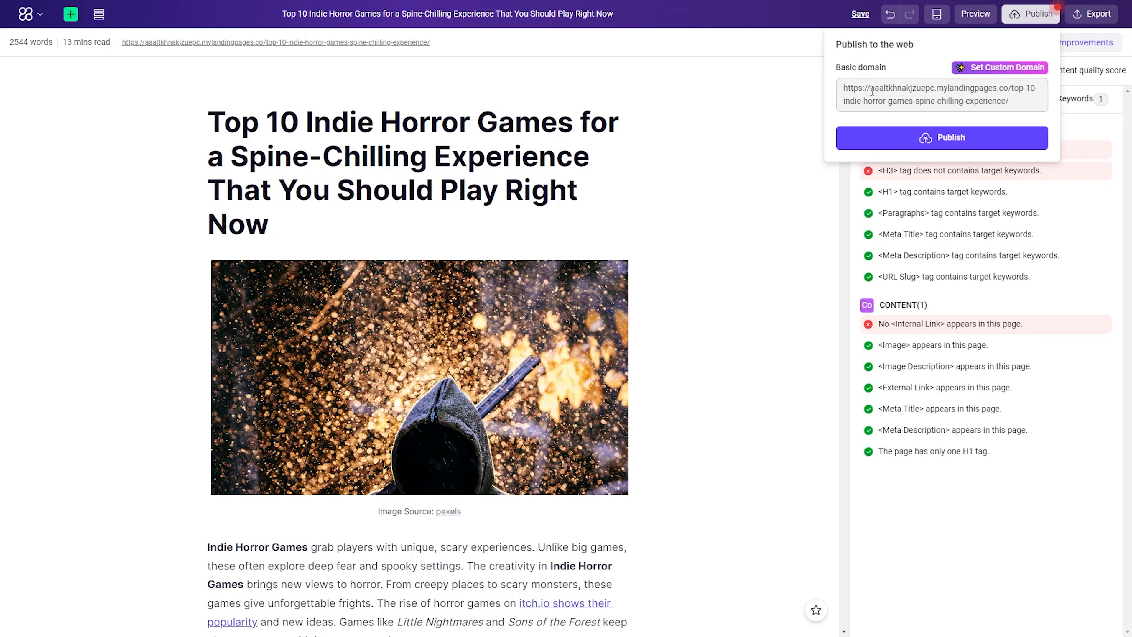
Step: Open the custom domain settings and review the QuickCreator subdomain, own subdomain and domain subdirectory options
{"action": "left_click", "coordinate": [997, 68]}
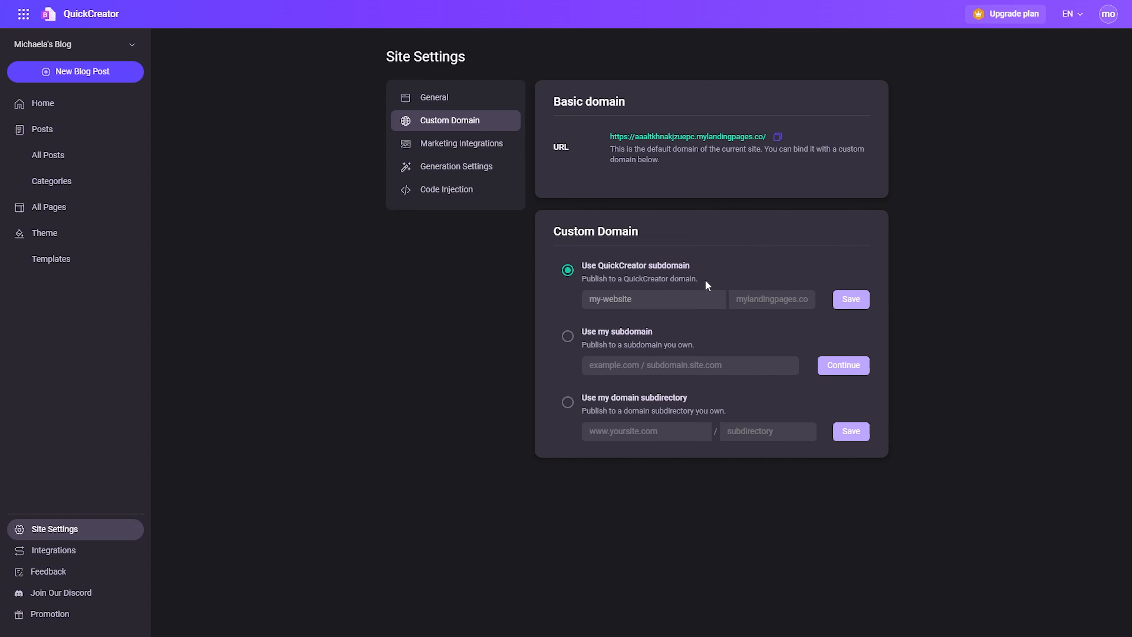
{"action": "left_click", "coordinate": [687, 300]}
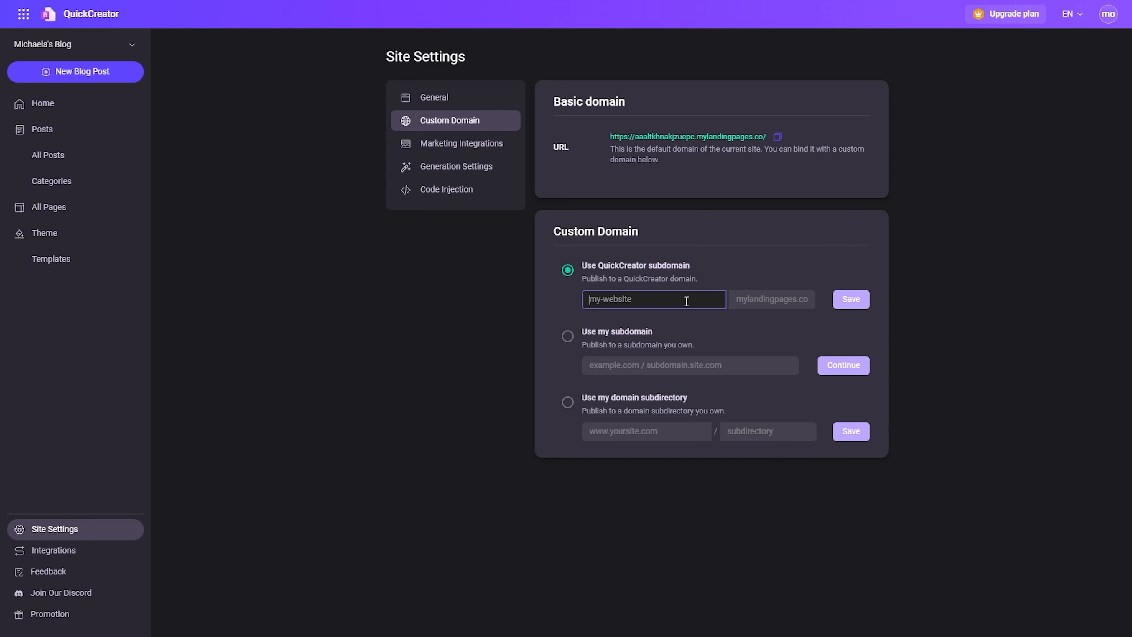
{"action": "left_click", "coordinate": [642, 336]}
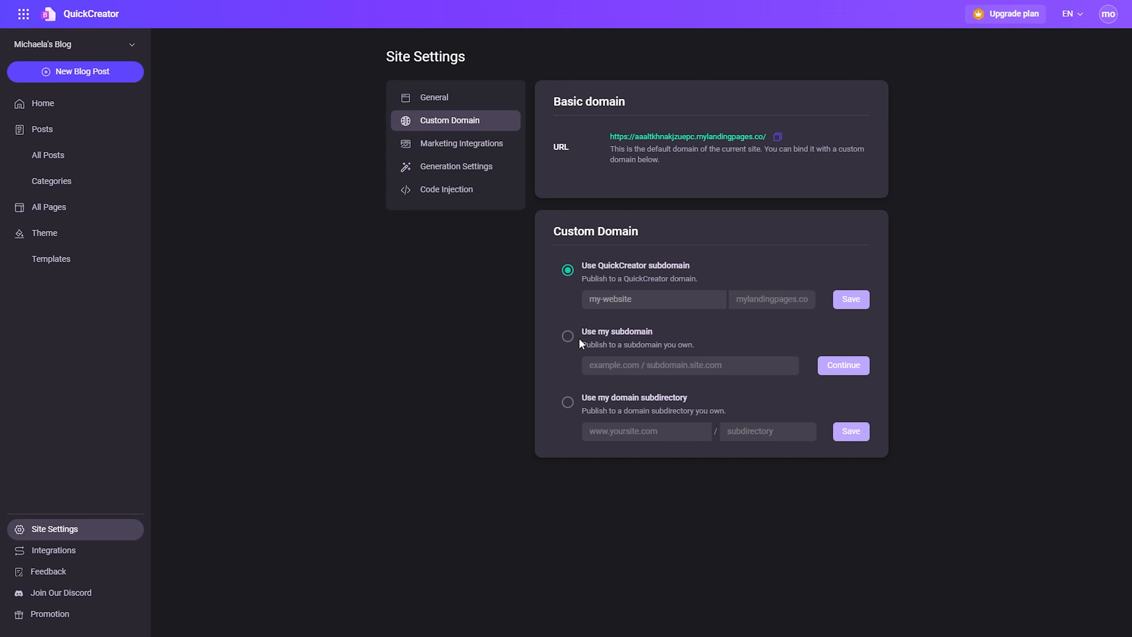
{"action": "left_click", "coordinate": [568, 406]}
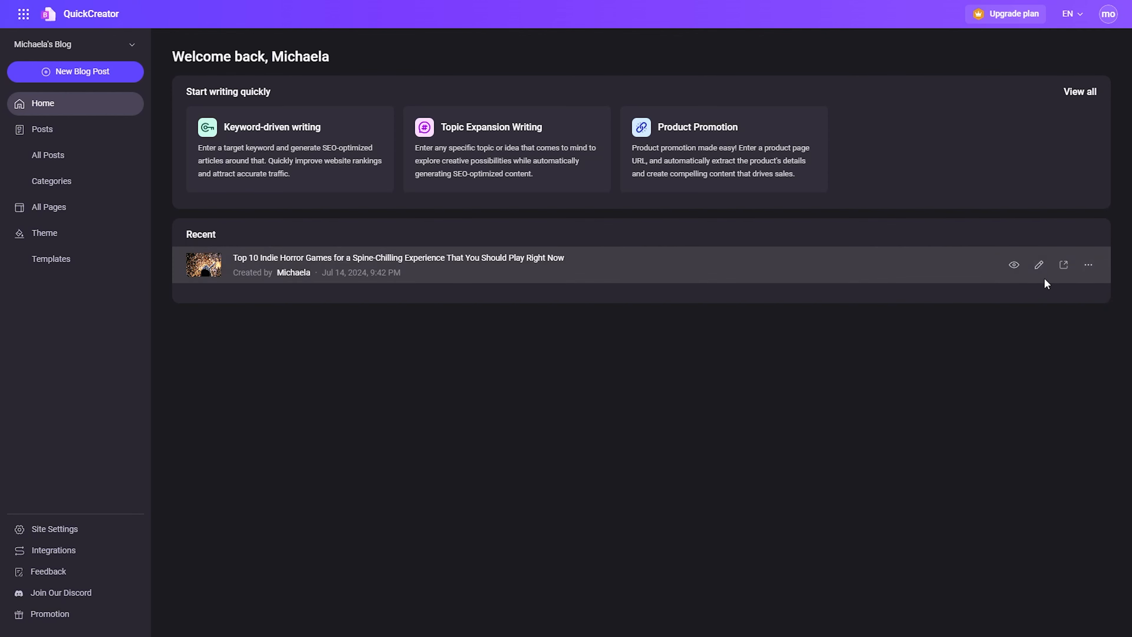
Step: Look over the additional actions available for the recent indie horror games post on the home page
{"action": "left_click", "coordinate": [1089, 266]}
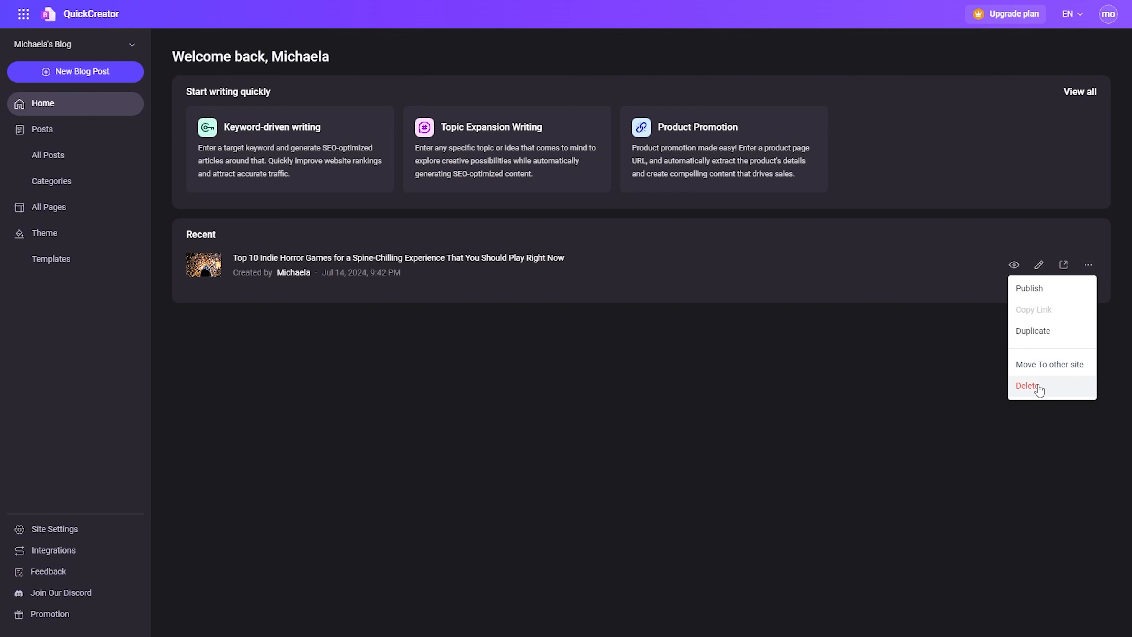
{"action": "left_click", "coordinate": [837, 404]}
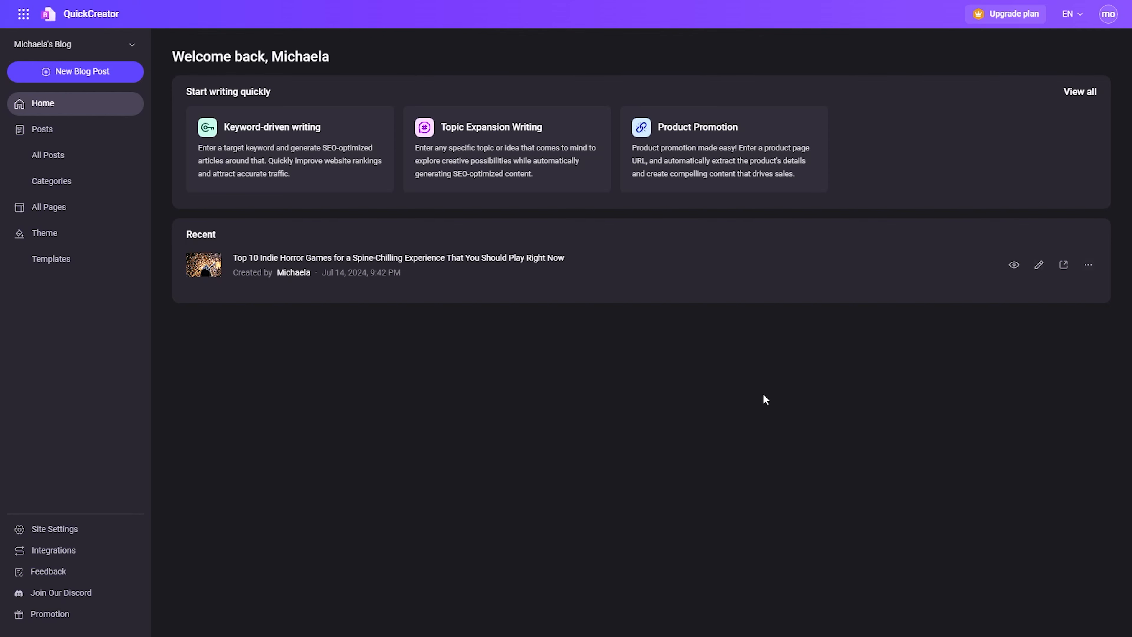
Step: Open the Blog Home Page for editing and change its name to Homez Page
{"action": "left_click", "coordinate": [75, 220]}
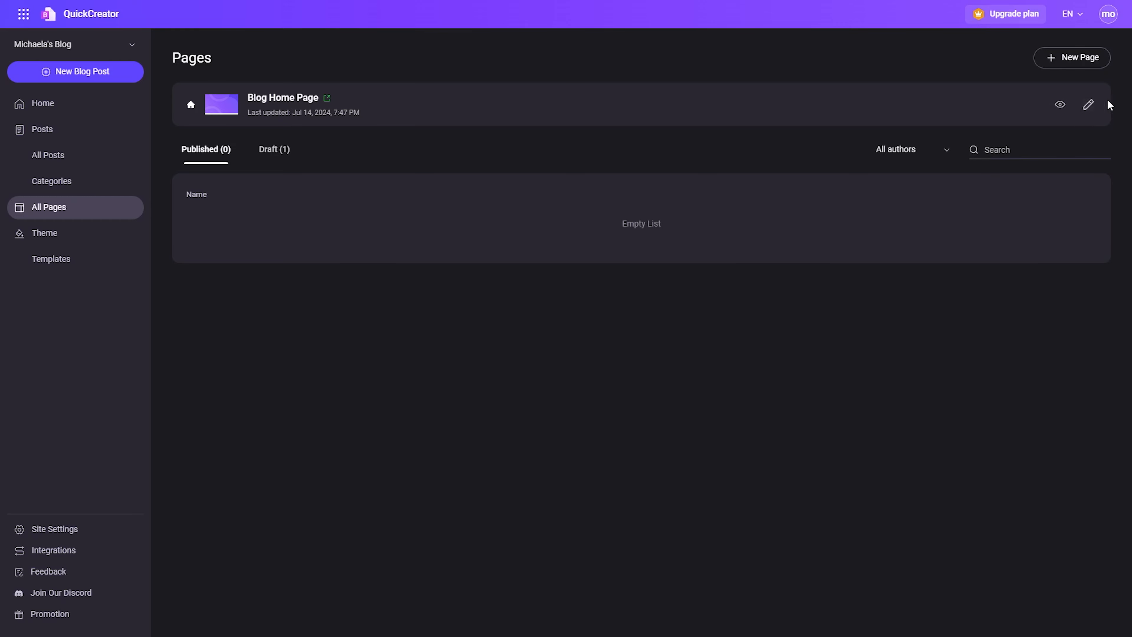
{"action": "left_click", "coordinate": [1093, 105]}
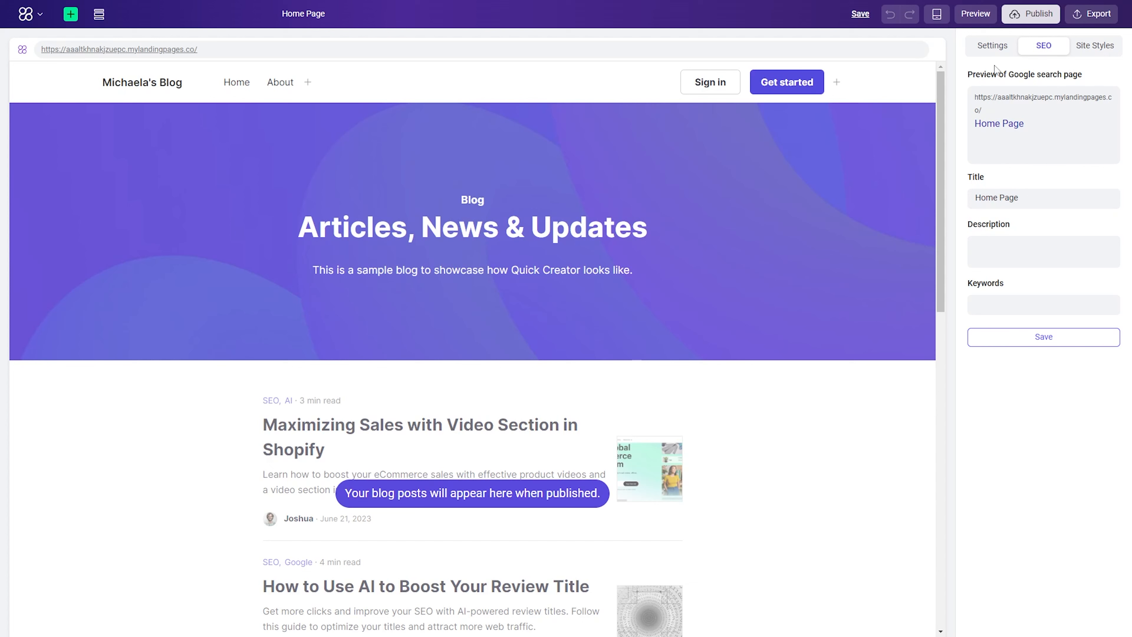
{"action": "left_click", "coordinate": [993, 51]}
{"action": "left_click", "coordinate": [997, 114]}
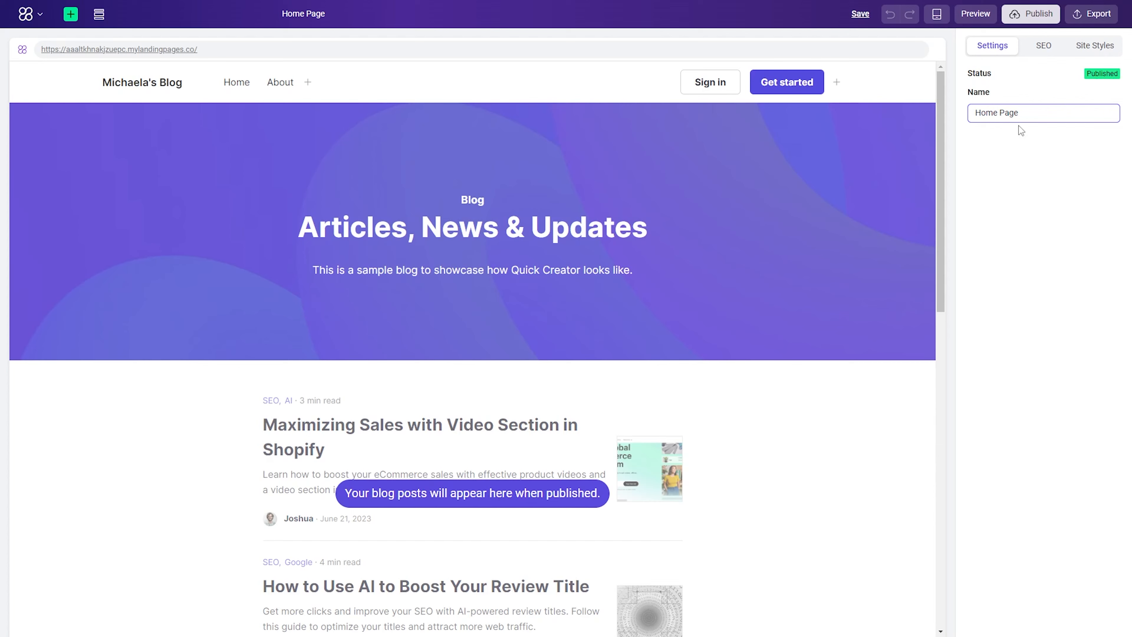
{"action": "type", "text": "z"}
Step: Customize the site's color theme by setting Color1 to the dark purple #4F0450
{"action": "left_click", "coordinate": [1095, 45]}
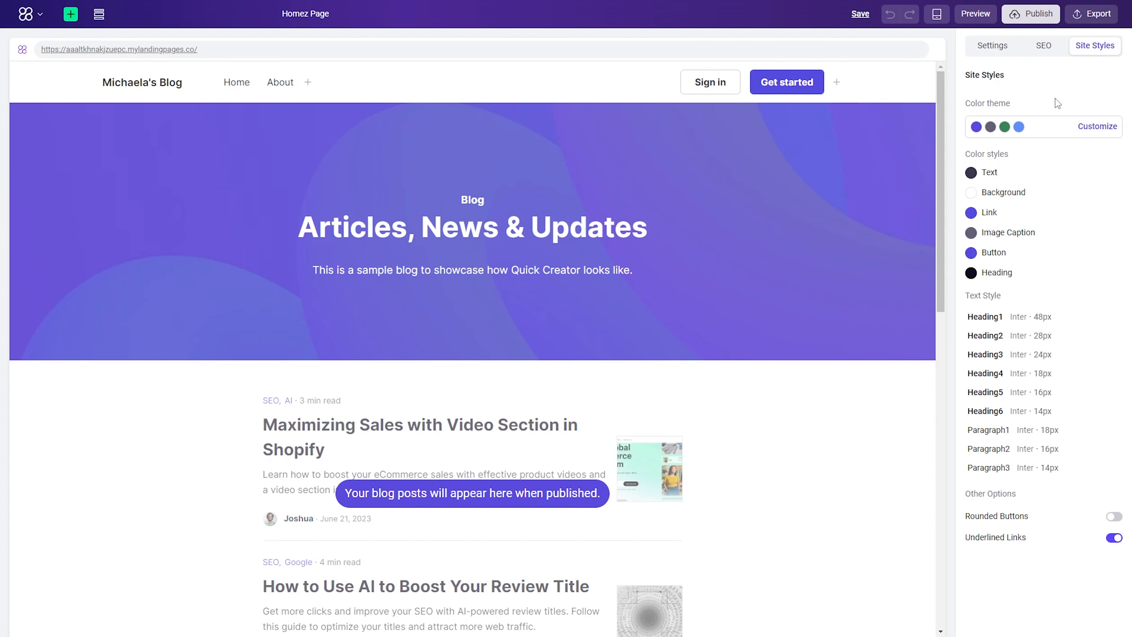
{"action": "left_click", "coordinate": [1091, 129]}
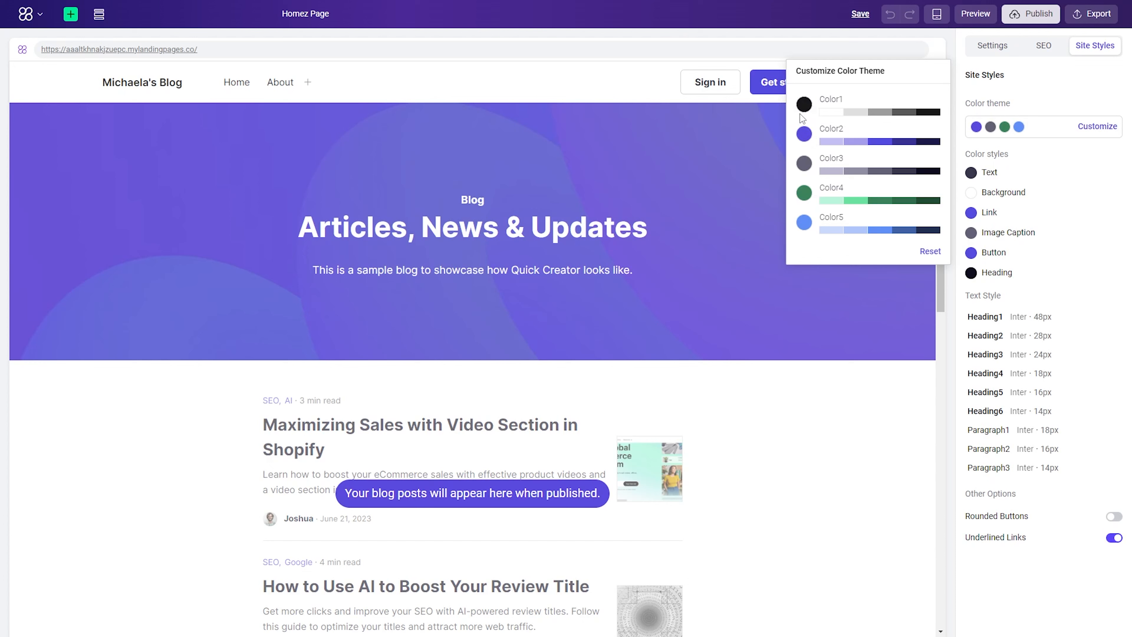
{"action": "left_click", "coordinate": [803, 112]}
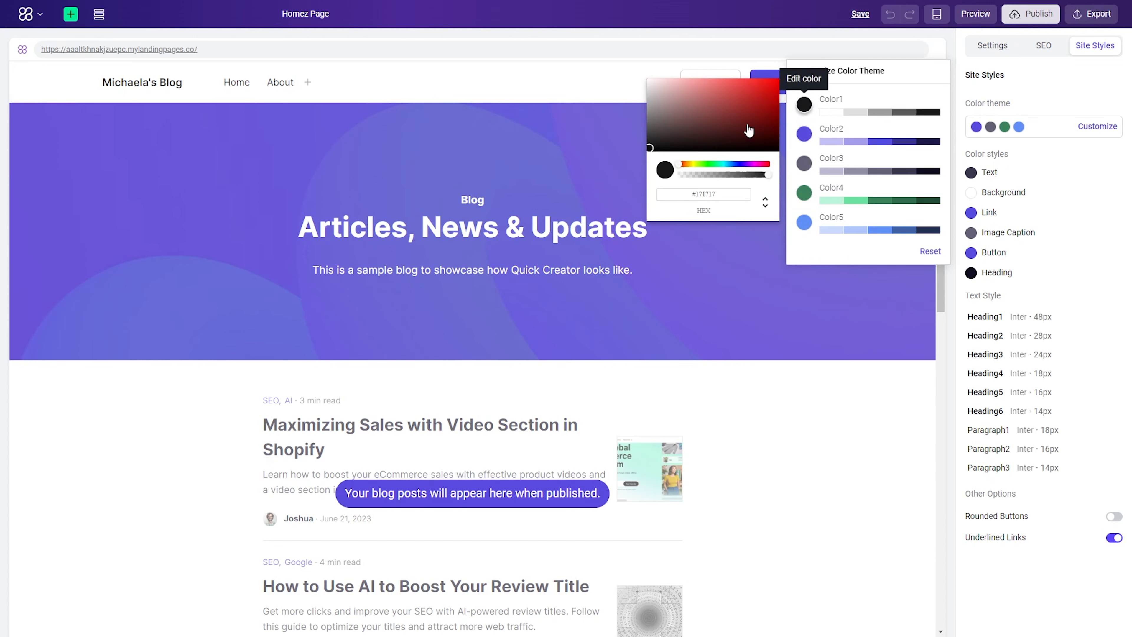
{"action": "left_click", "coordinate": [755, 165]}
{"action": "left_click", "coordinate": [769, 82]}
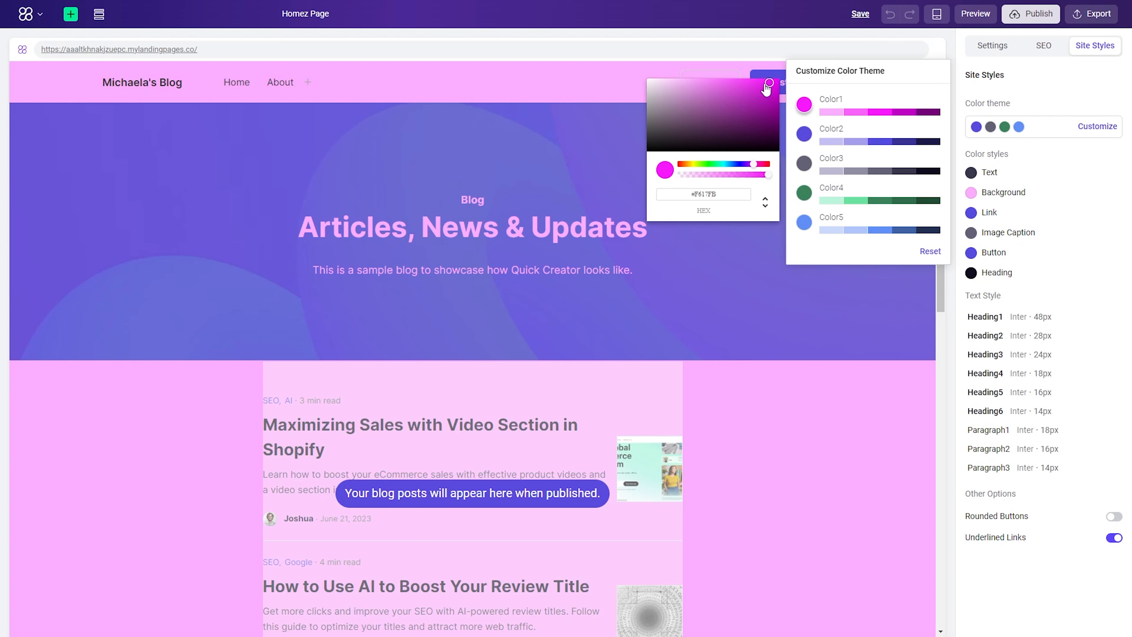
{"action": "left_click_drag", "start_coordinate": [765, 85], "coordinate": [774, 132]}
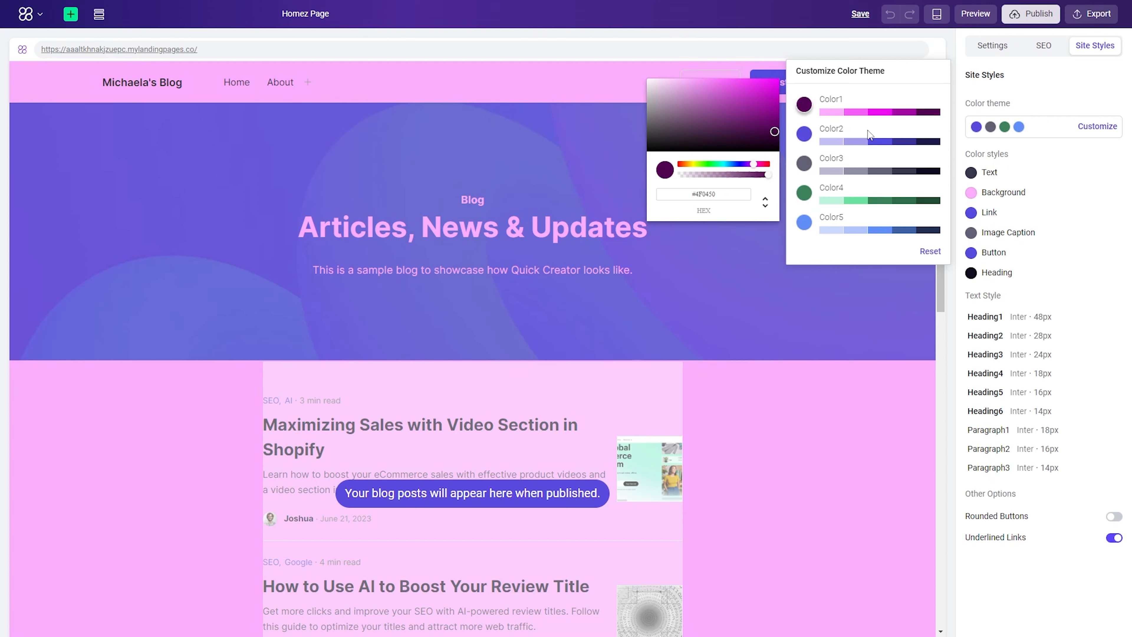
Step: Set the site's text color to the theme green #3B835C
{"action": "left_click", "coordinate": [975, 179]}
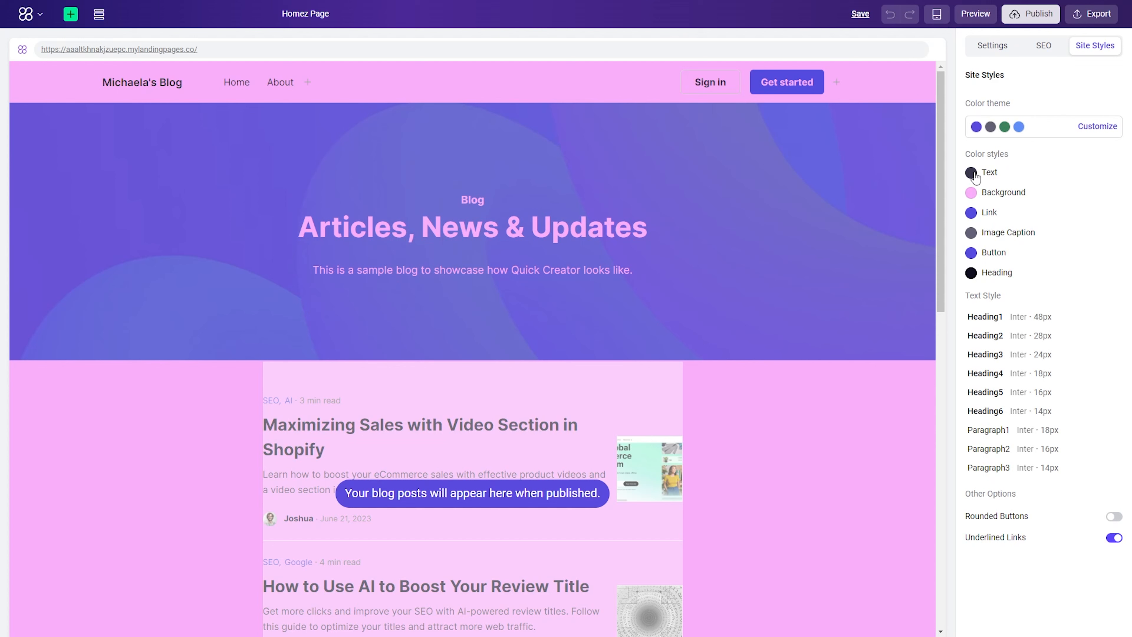
{"action": "left_click", "coordinate": [976, 177]}
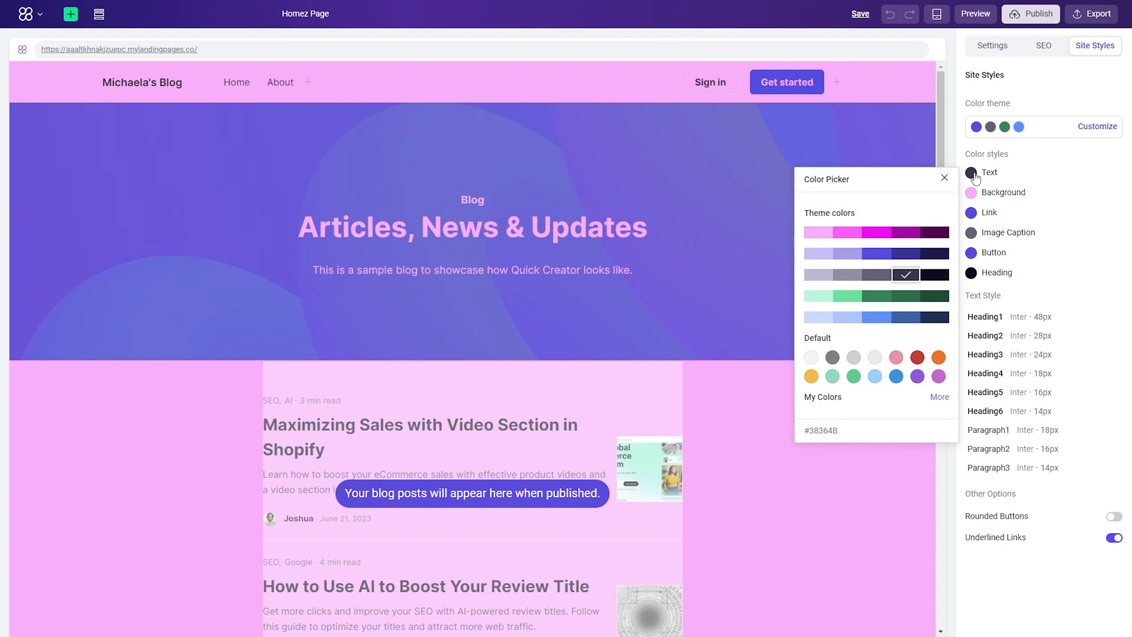
{"action": "left_click", "coordinate": [876, 296]}
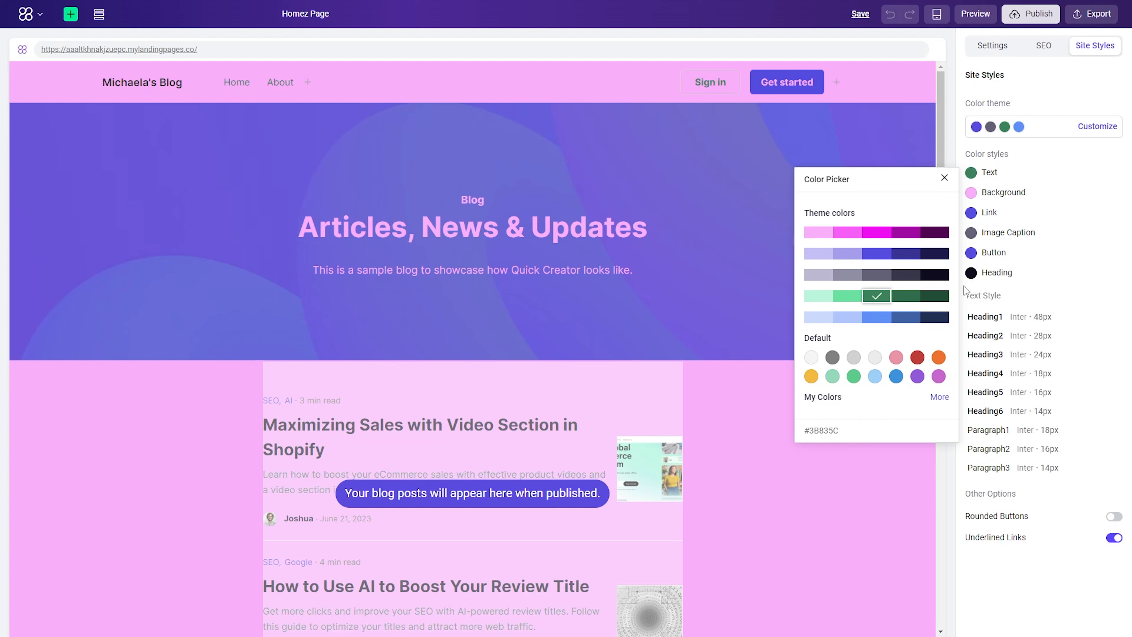
{"action": "left_click", "coordinate": [1040, 223]}
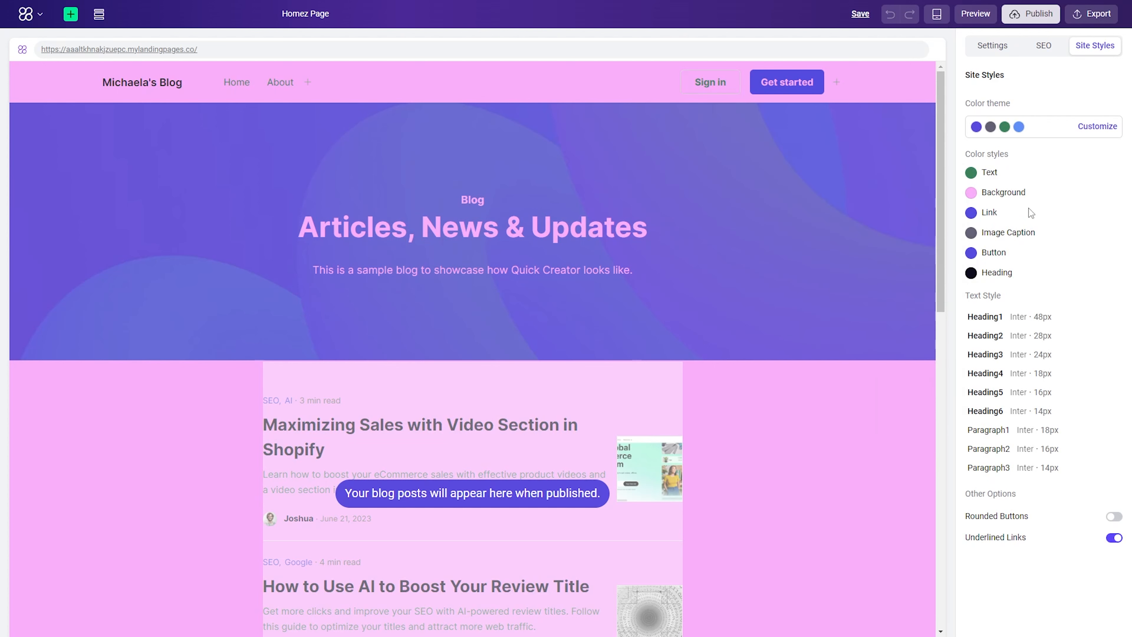
Step: Set the site's background color to the light theme grey #BDB9D0
{"action": "left_click", "coordinate": [972, 194]}
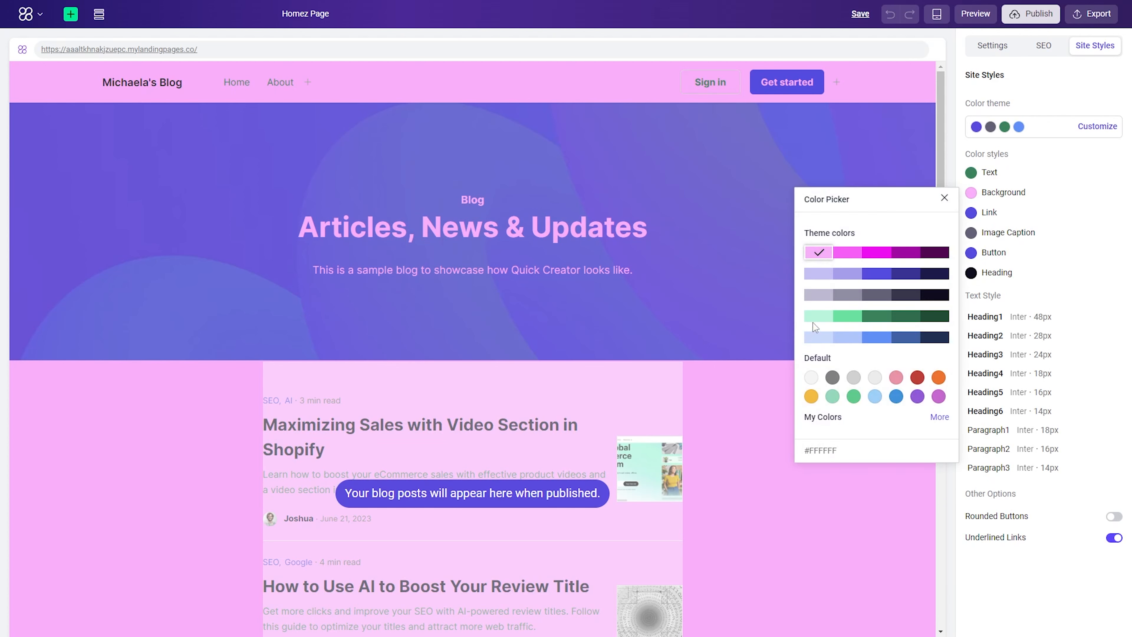
{"action": "left_click", "coordinate": [819, 295]}
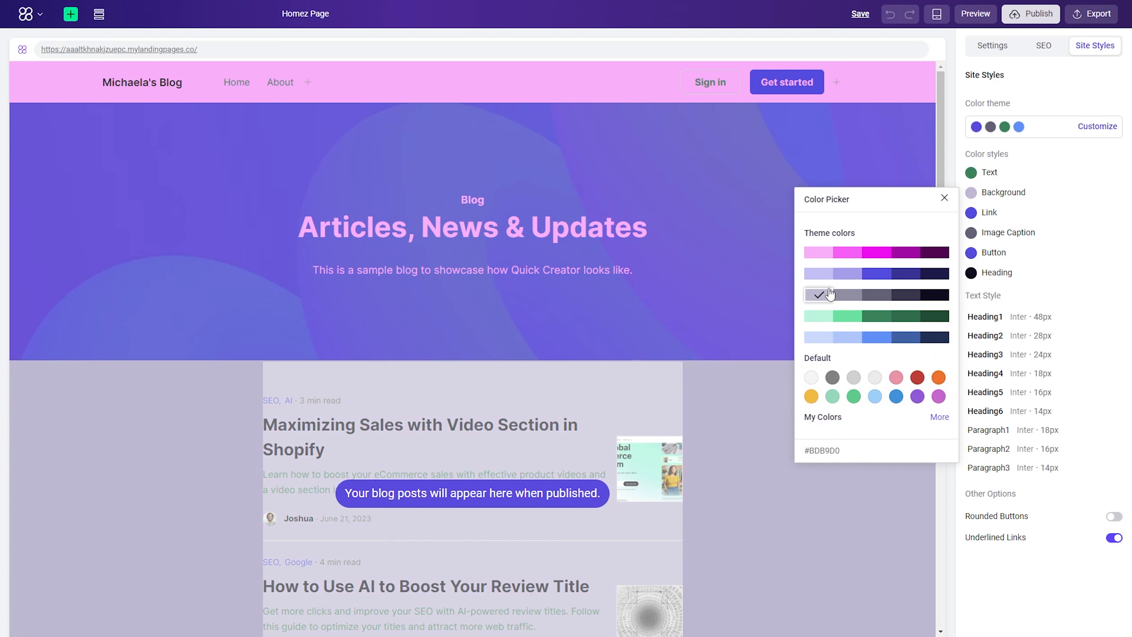
{"action": "left_click", "coordinate": [1038, 245]}
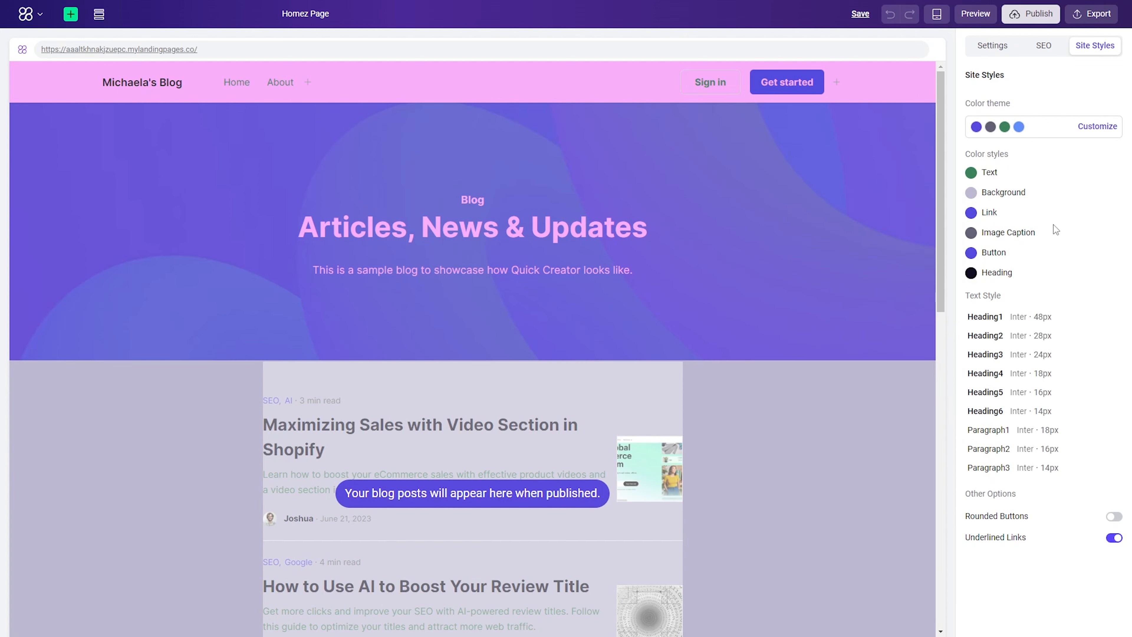
Step: Set the site's link color to the dark purple theme color #4F0450
{"action": "left_click", "coordinate": [972, 213]}
{"action": "left_click", "coordinate": [936, 273]}
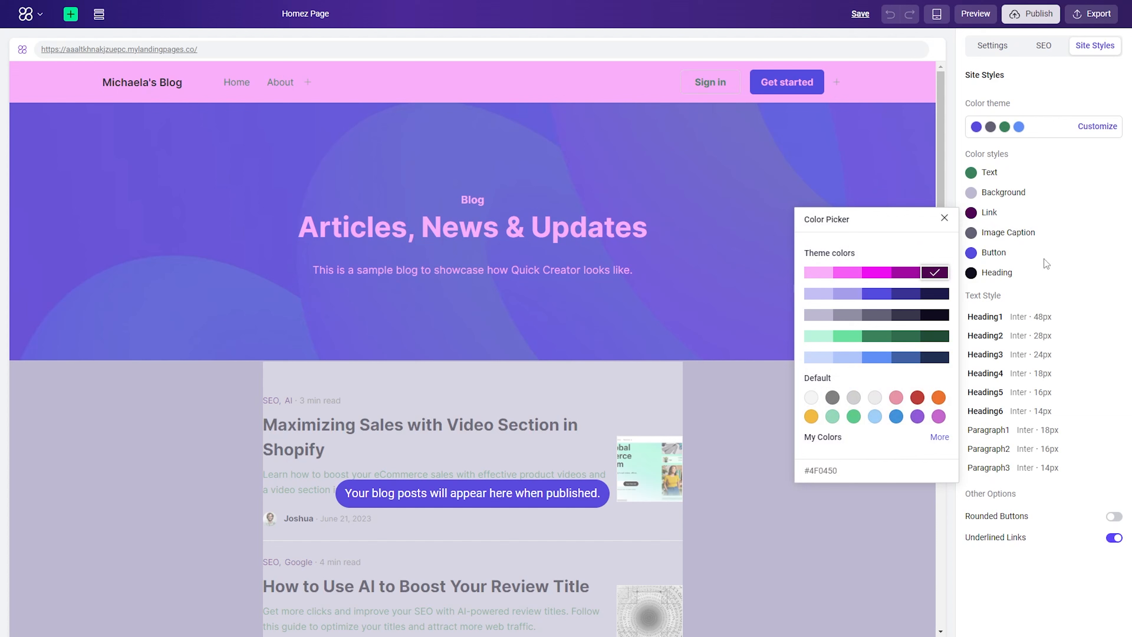
{"action": "left_click", "coordinate": [1048, 244]}
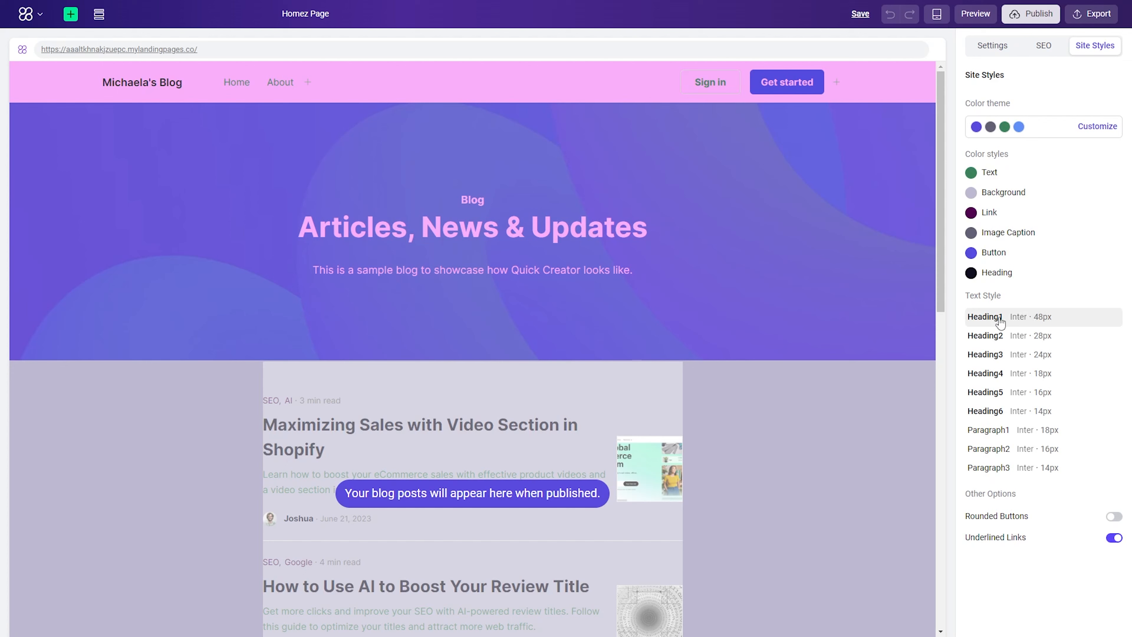
Step: Review the Heading1 font and size options, and make the Heading1 text style italic
{"action": "left_click", "coordinate": [1044, 324]}
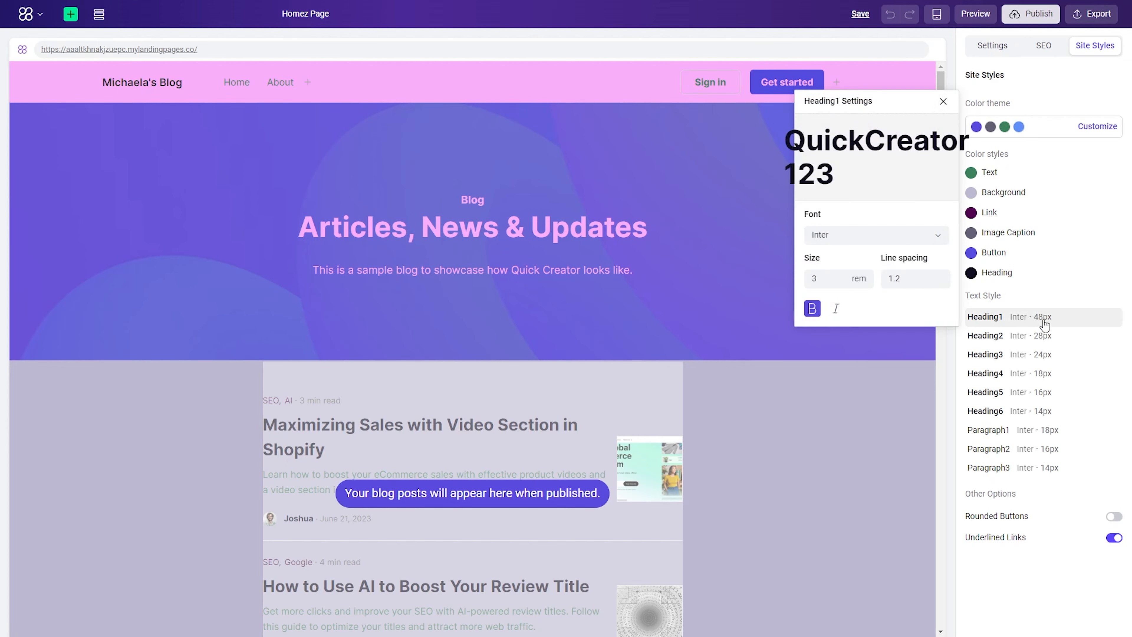
{"action": "left_click", "coordinate": [938, 246]}
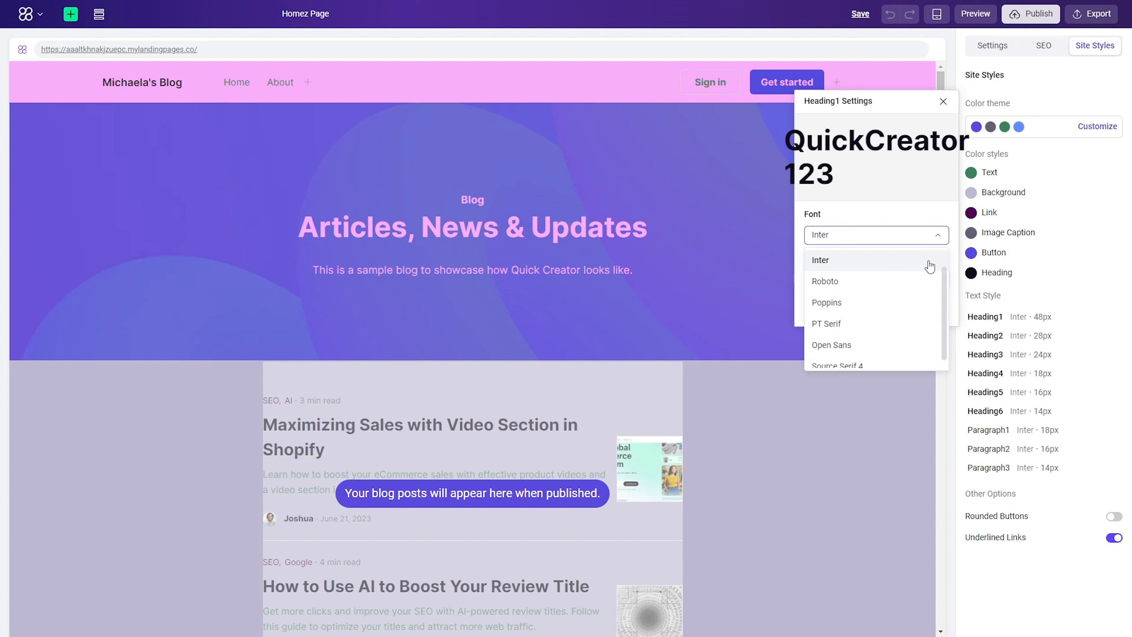
{"action": "left_click", "coordinate": [900, 217]}
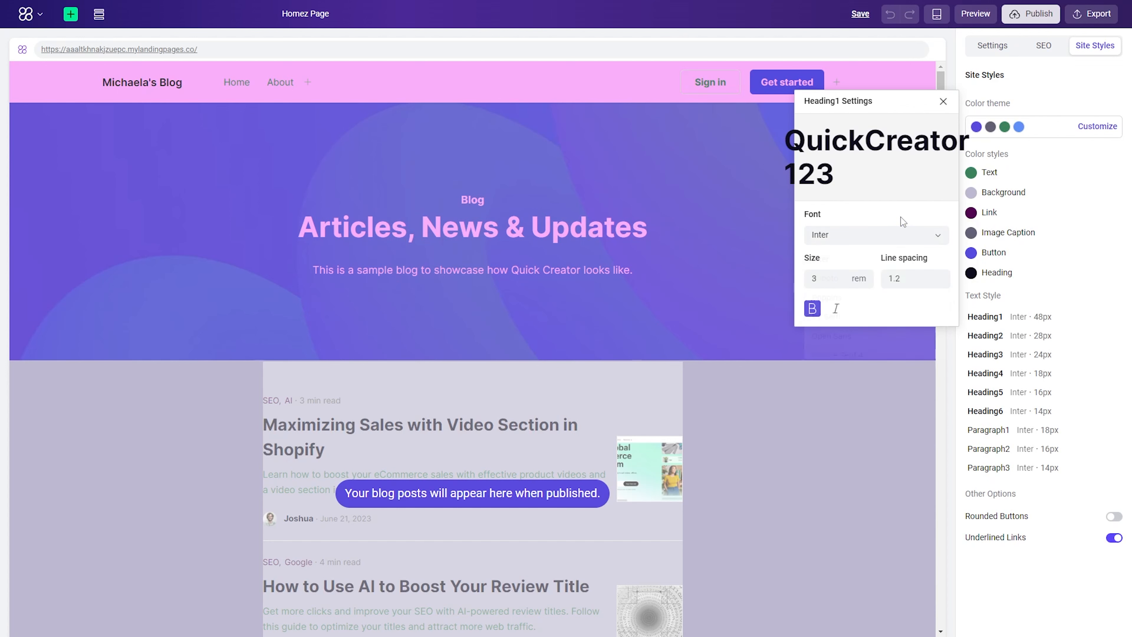
{"action": "left_click", "coordinate": [833, 278]}
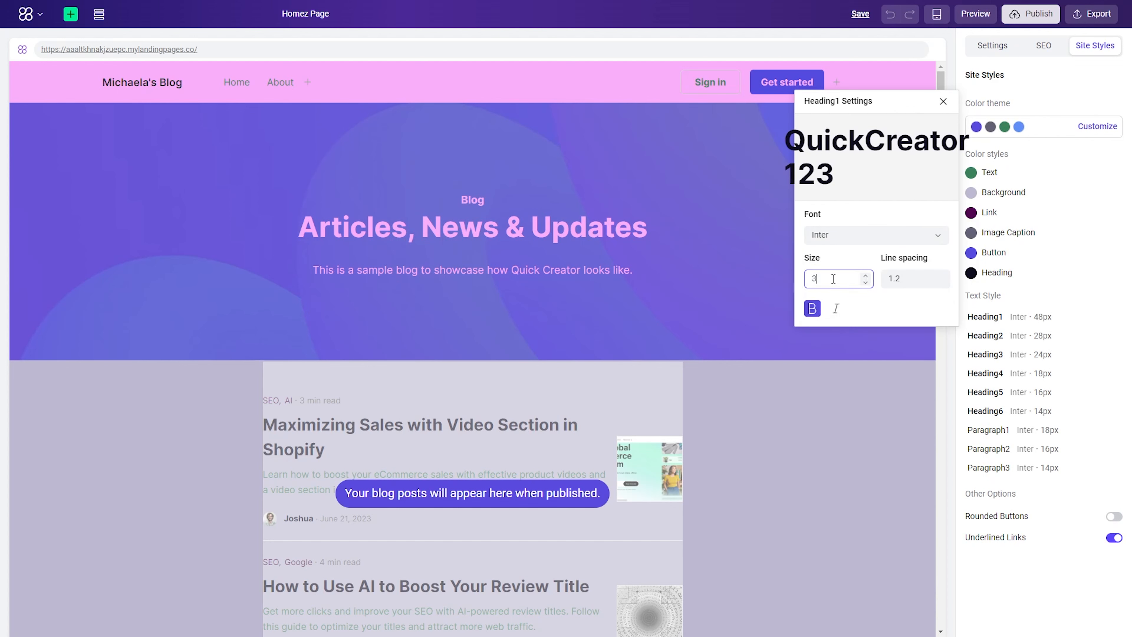
{"action": "left_click", "coordinate": [834, 309]}
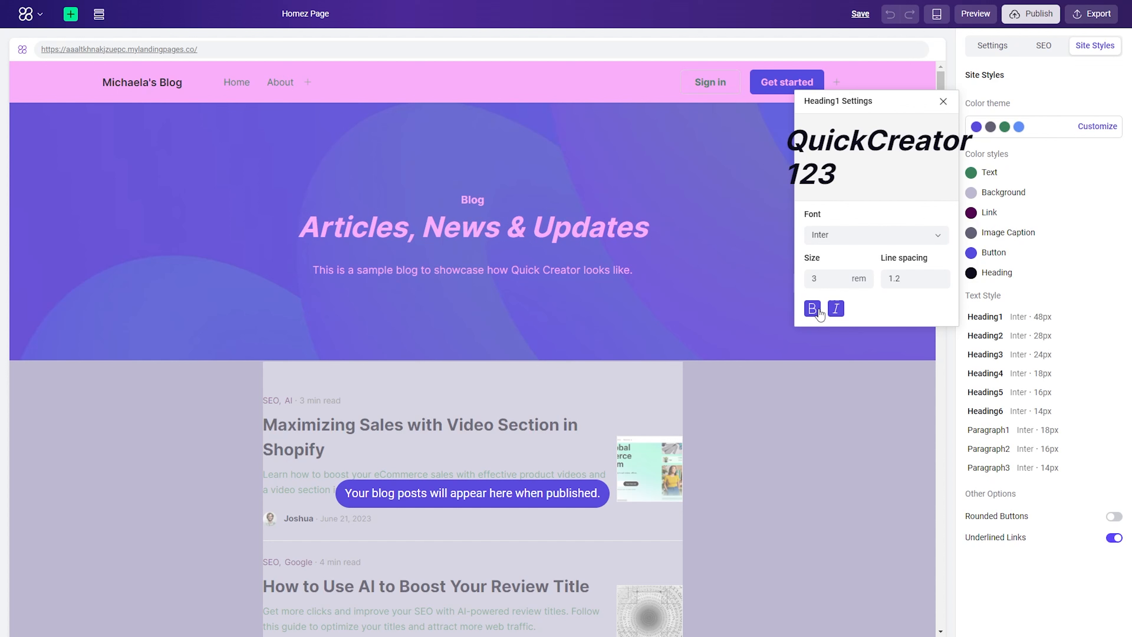
Step: Remove the italic style from Heading1, keeping it bold, and turn on rounded buttons for the site
{"action": "left_click", "coordinate": [815, 312]}
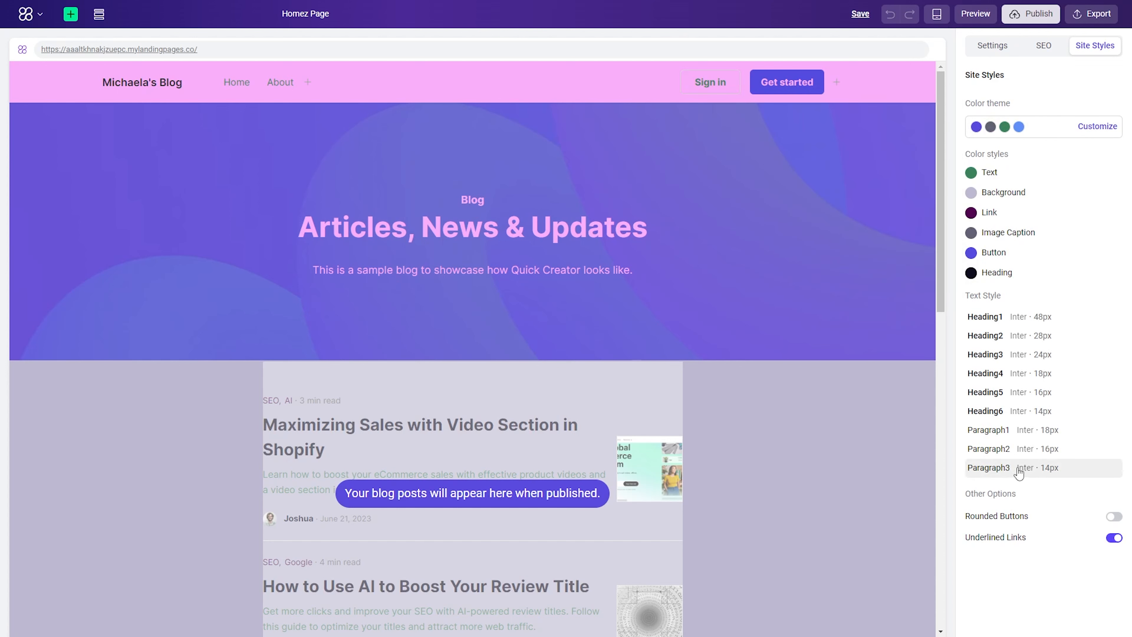
{"action": "left_click", "coordinate": [1112, 526]}
{"action": "left_click", "coordinate": [1112, 525]}
{"action": "left_click", "coordinate": [1111, 526]}
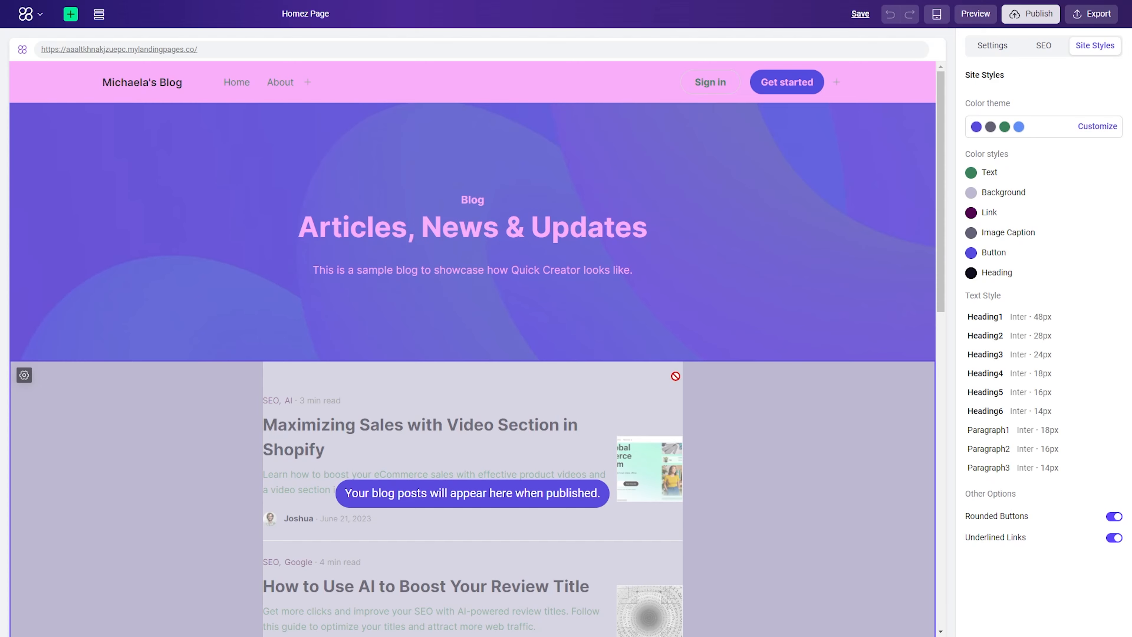
{"action": "scroll", "coordinate": [840, 454], "scroll_direction": "down", "scroll_amount": 2}
{"action": "scroll", "coordinate": [839, 454], "scroll_direction": "down", "scroll_amount": 10}
{"action": "scroll", "coordinate": [754, 450], "scroll_direction": "up", "scroll_amount": 12}
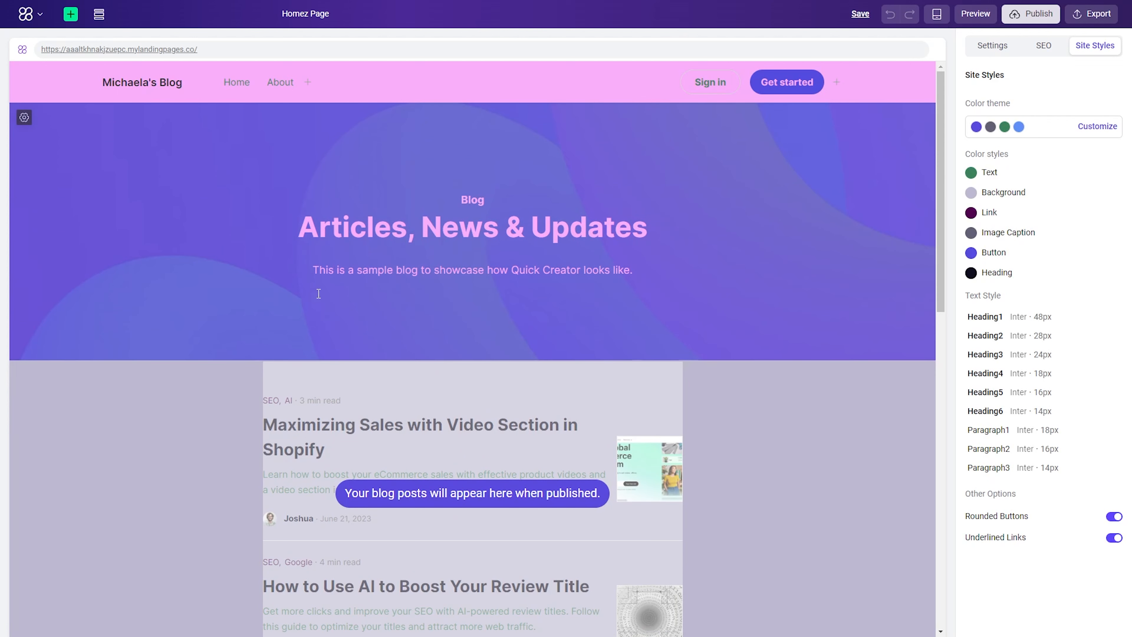
Step: Add a header pattern to the home page and browse the Hero, CTA and Features patterns
{"action": "left_click", "coordinate": [71, 15]}
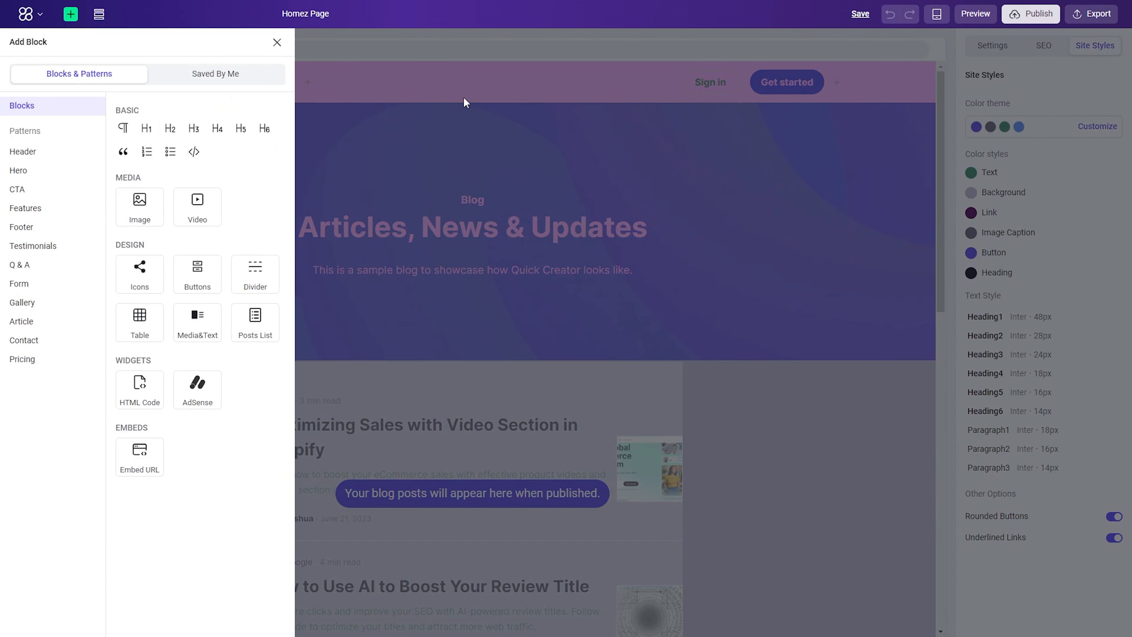
{"action": "left_click", "coordinate": [25, 130]}
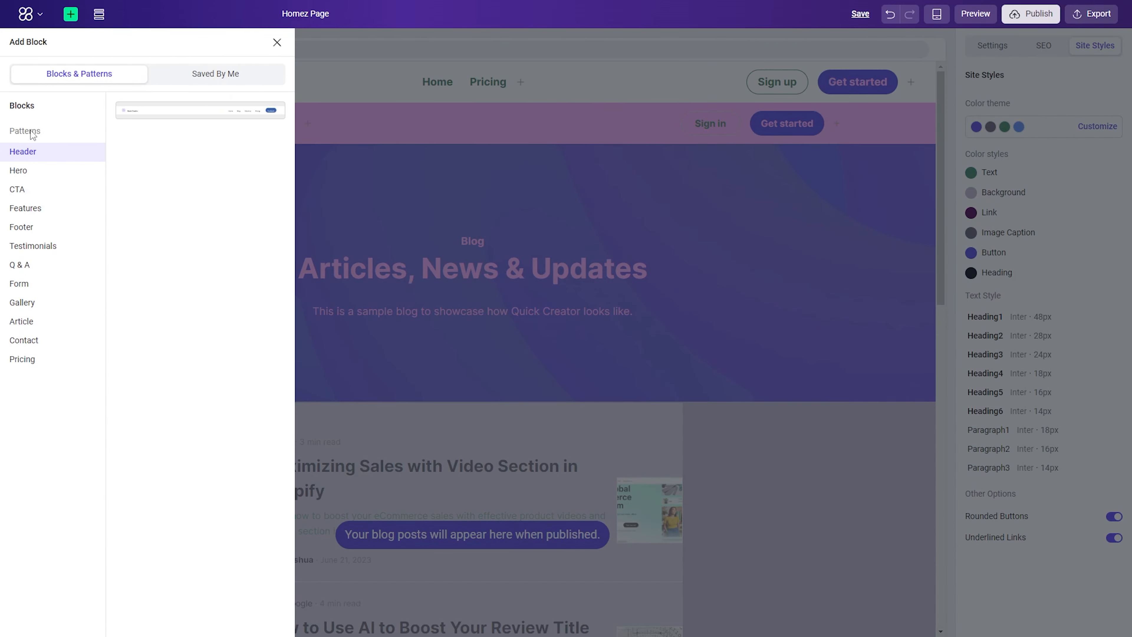
{"action": "left_click", "coordinate": [24, 107]}
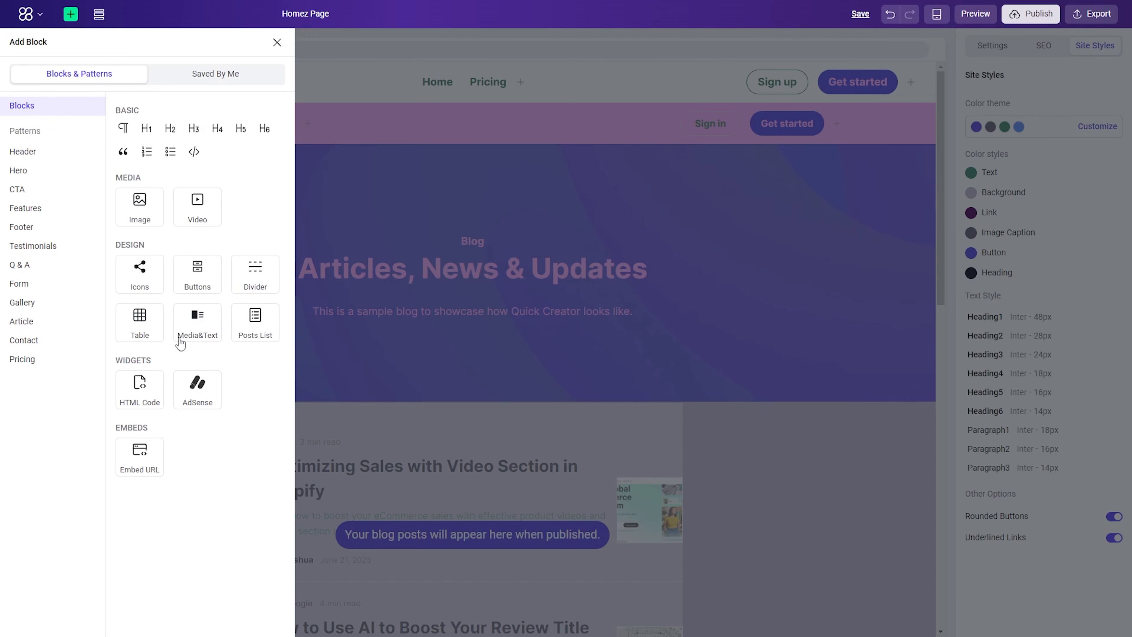
{"action": "left_click", "coordinate": [28, 172]}
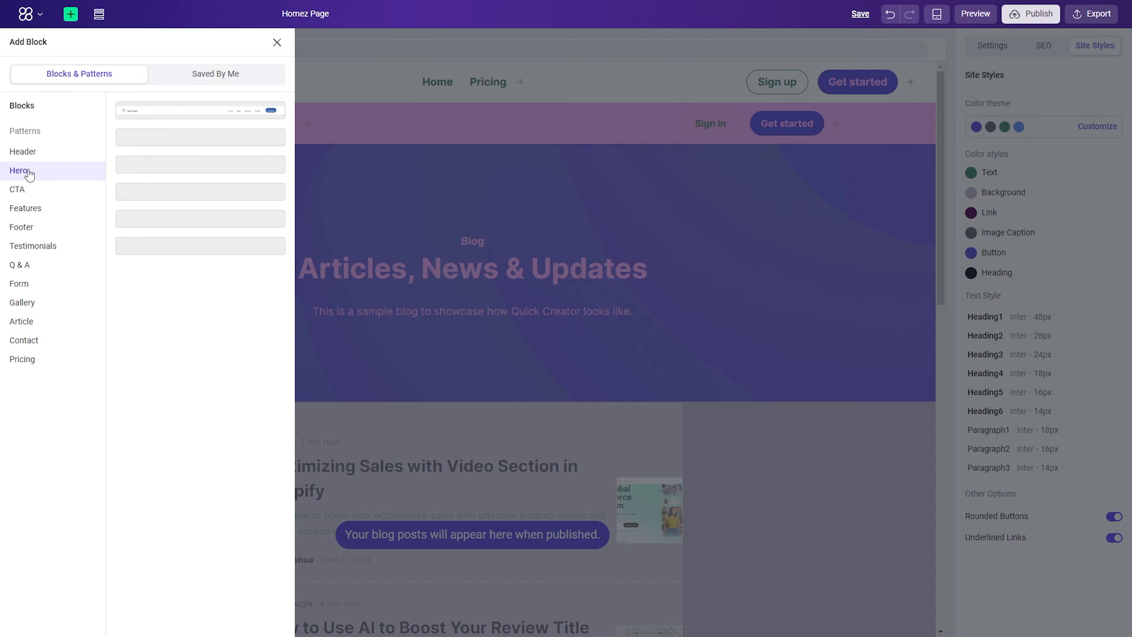
{"action": "left_click", "coordinate": [44, 192]}
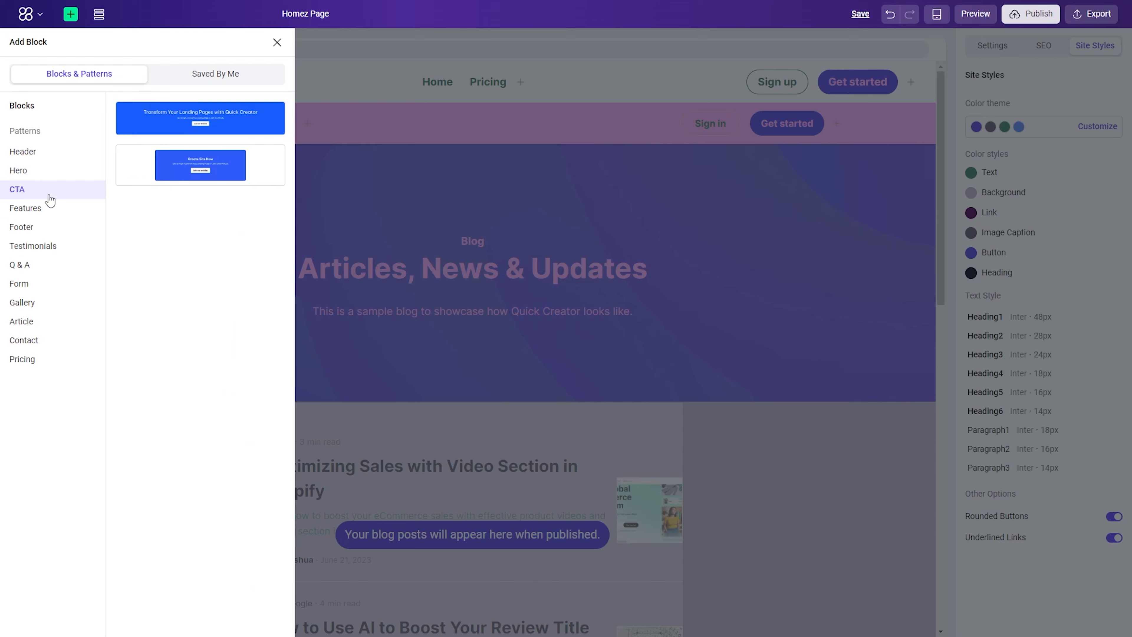
{"action": "left_click", "coordinate": [46, 213]}
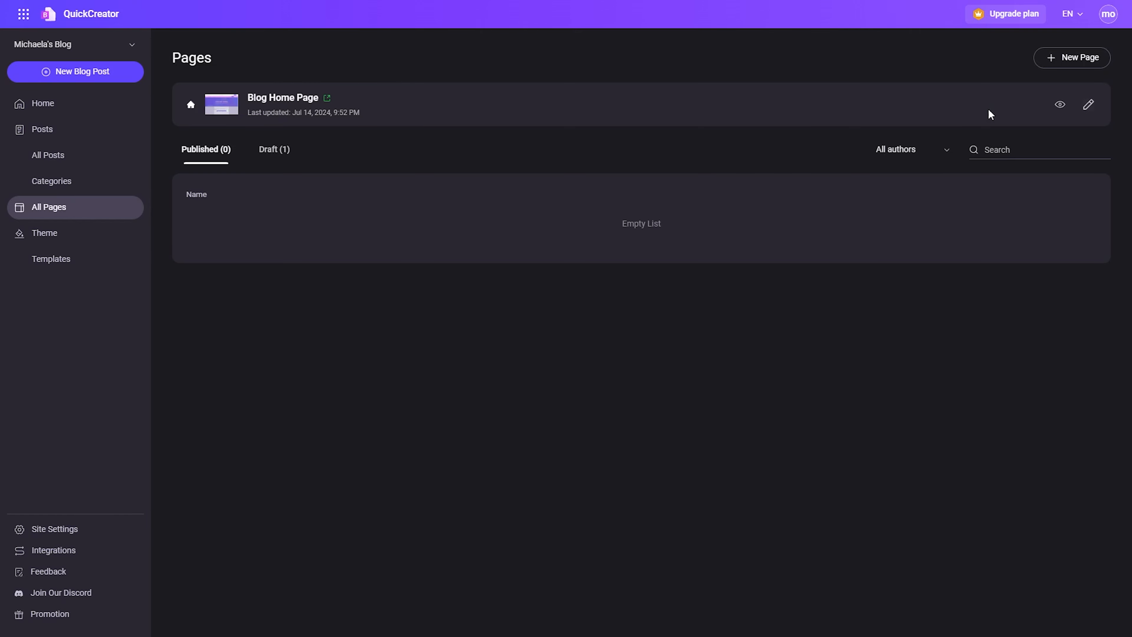
Step: Create a new page named About Us with the slug about-us
{"action": "left_click", "coordinate": [1046, 63]}
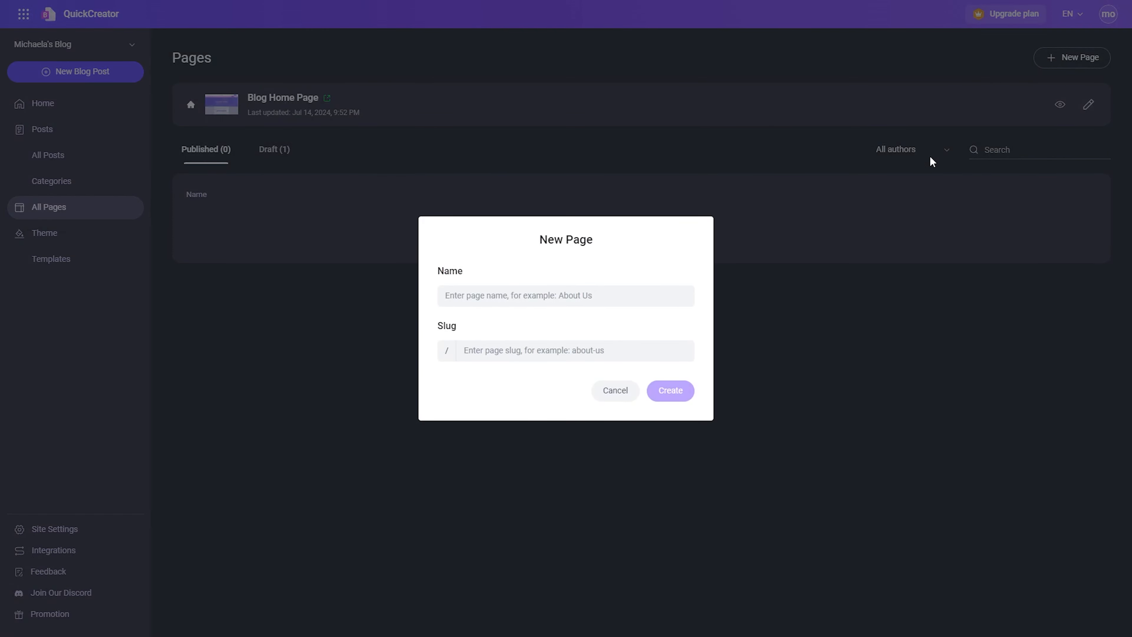
{"action": "left_click", "coordinate": [474, 297]}
{"action": "type", "text": "Ab"}
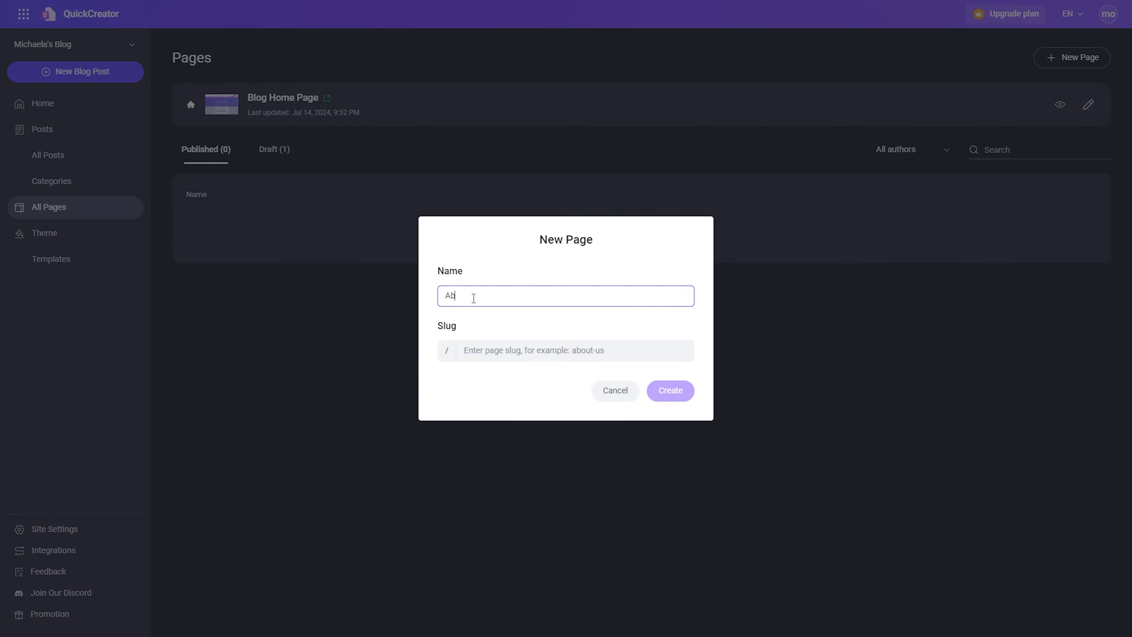
{"action": "type", "text": "out Us"}
{"action": "key", "text": "Tab"}
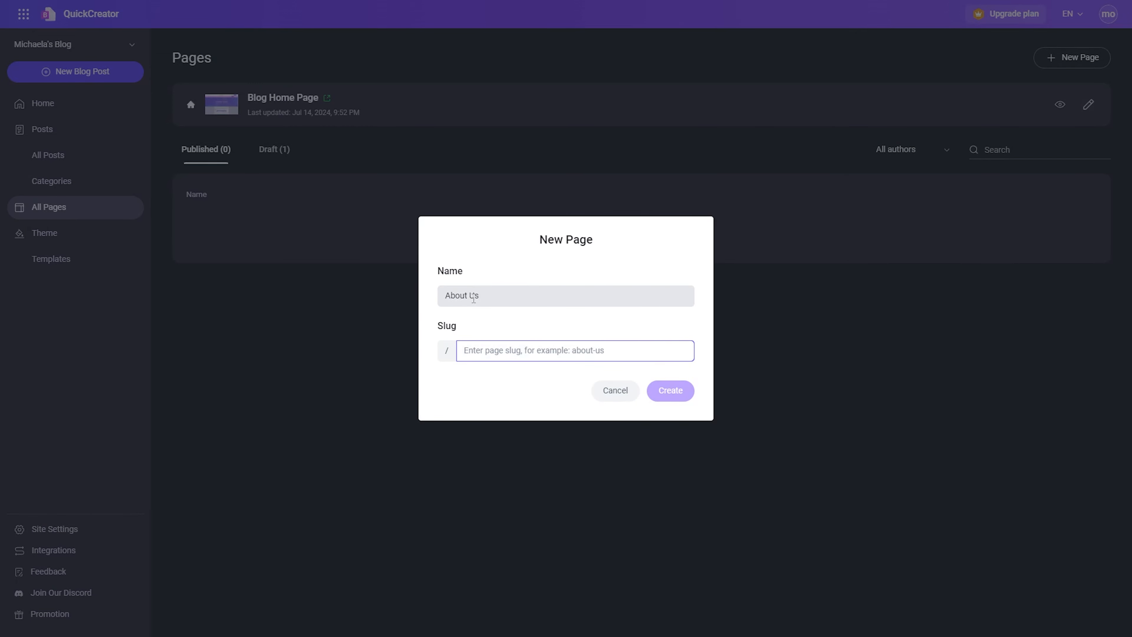
{"action": "type", "text": "a"}
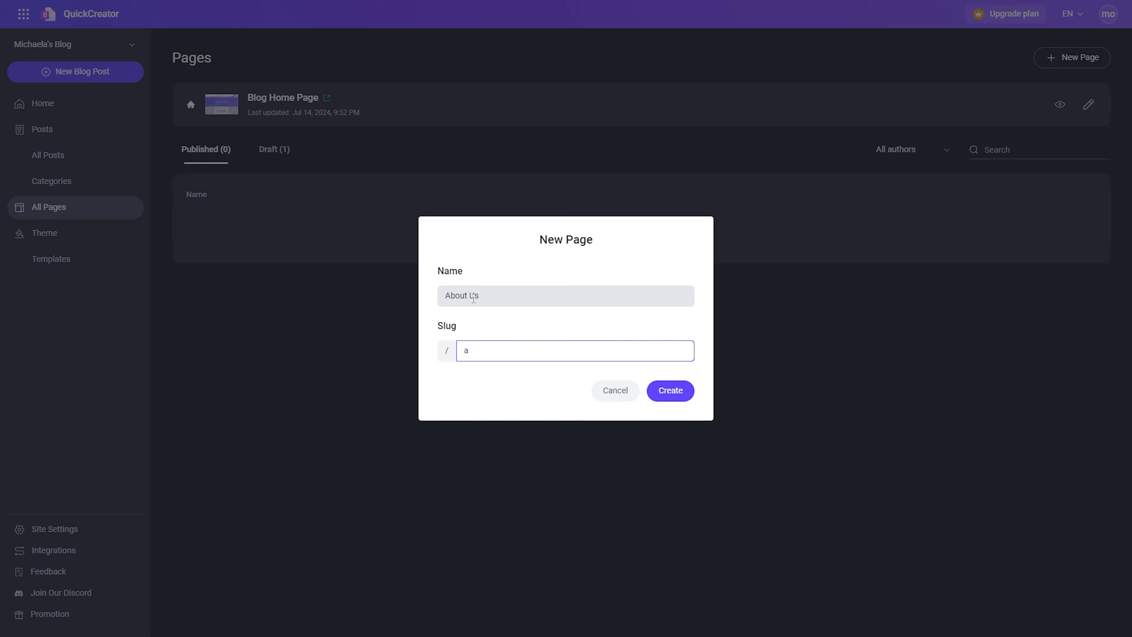
{"action": "type", "text": "bbout-us"}
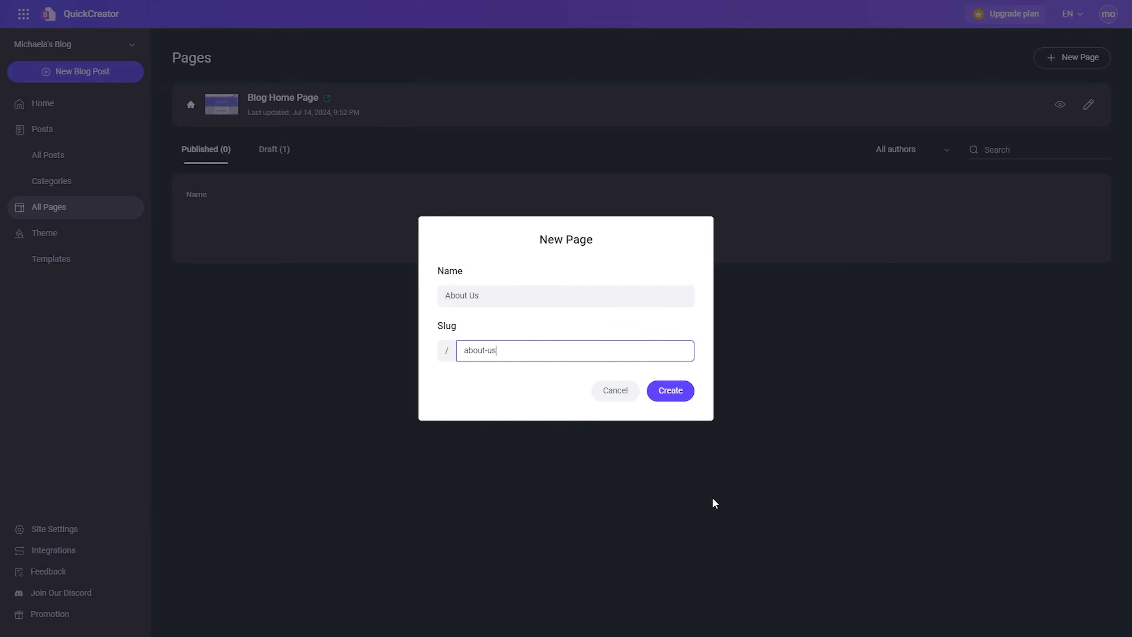
{"action": "left_click", "coordinate": [665, 389]}
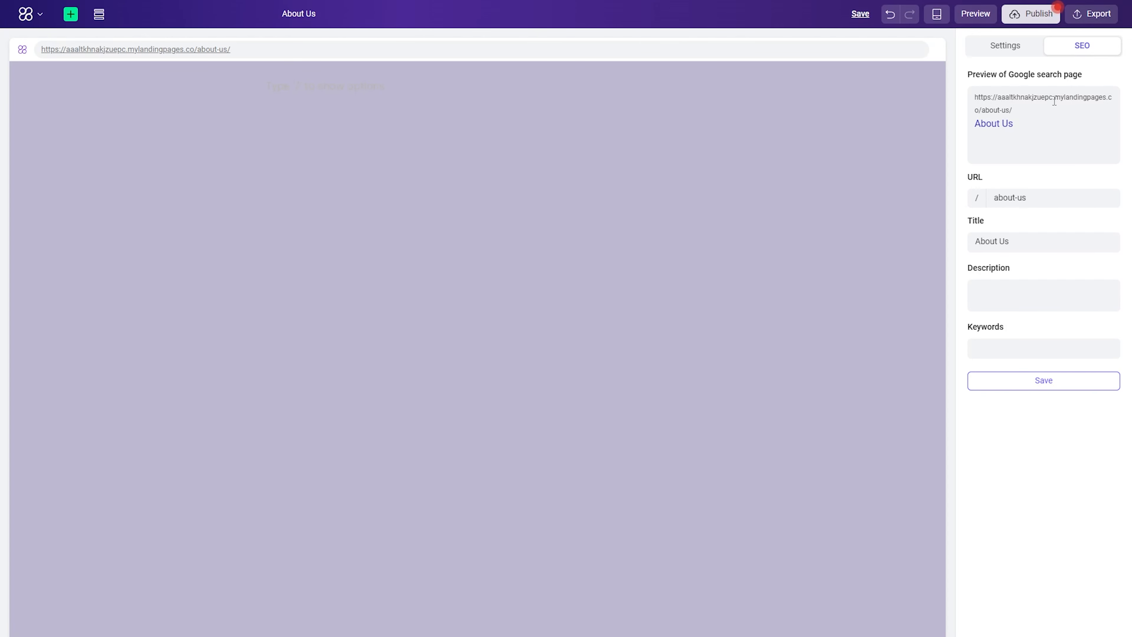
Step: Review the About Us page's general settings and the header patterns available for it
{"action": "left_click", "coordinate": [1008, 48]}
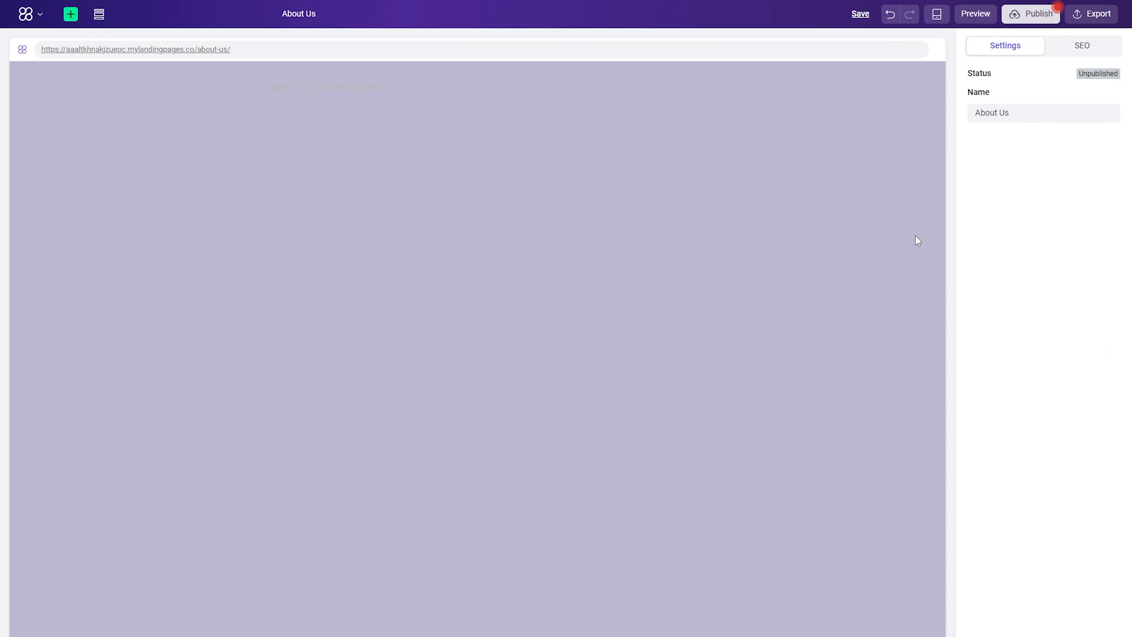
{"action": "left_click", "coordinate": [70, 17]}
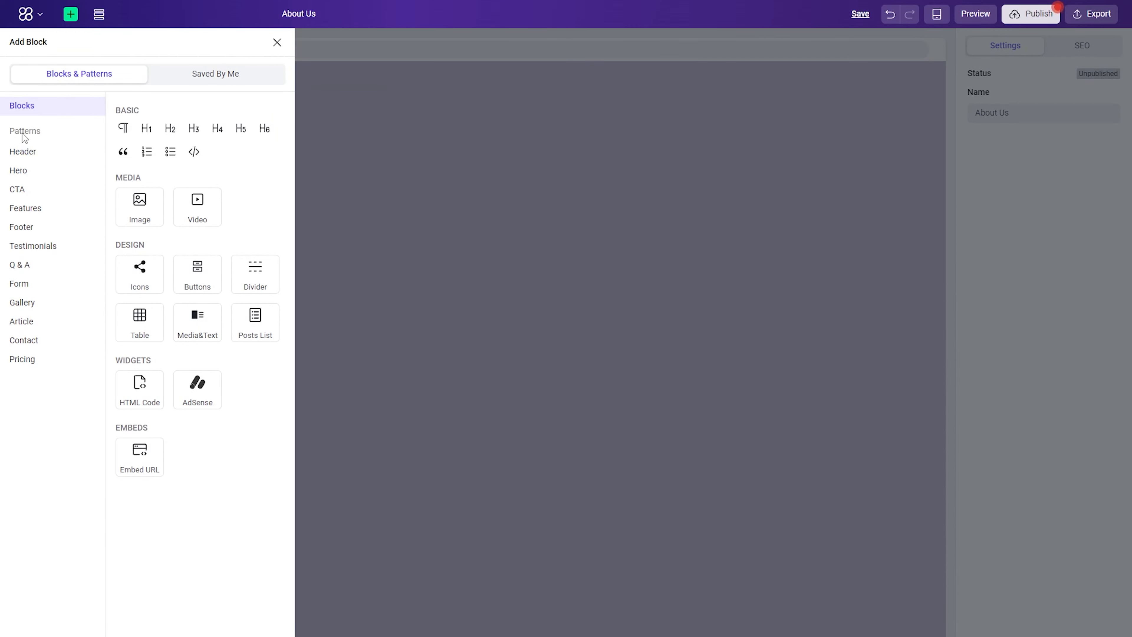
{"action": "left_click", "coordinate": [22, 158]}
{"action": "left_click", "coordinate": [499, 196]}
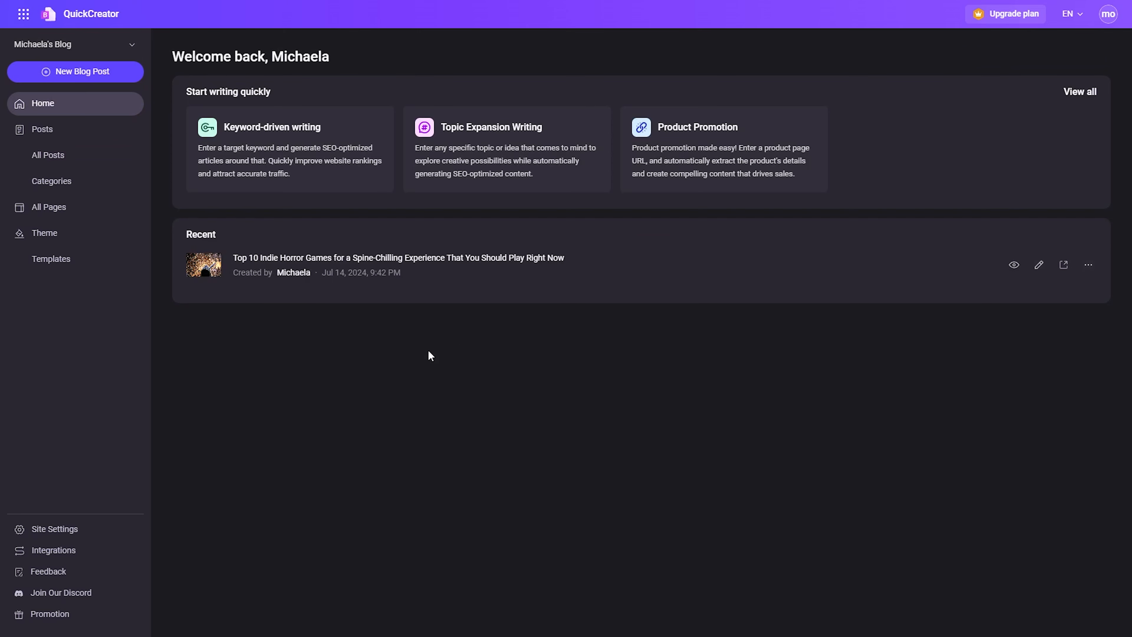
Step: Review the blog's published, incomplete and draft posts, and look at the post categories
{"action": "left_click", "coordinate": [54, 158]}
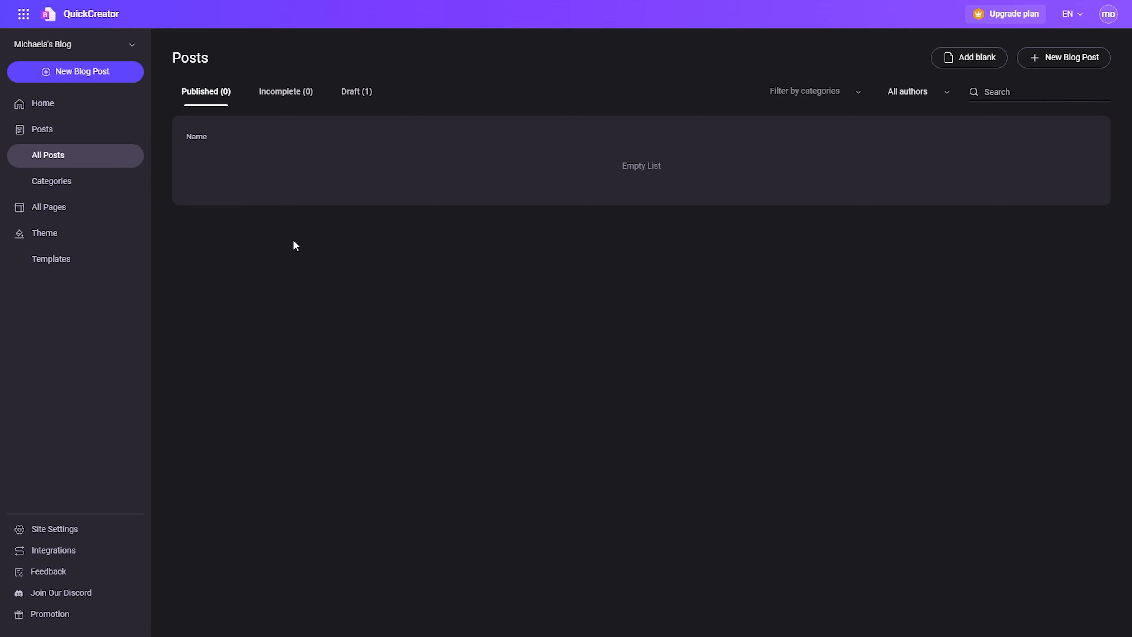
{"action": "left_click", "coordinate": [274, 94]}
{"action": "left_click", "coordinate": [372, 95]}
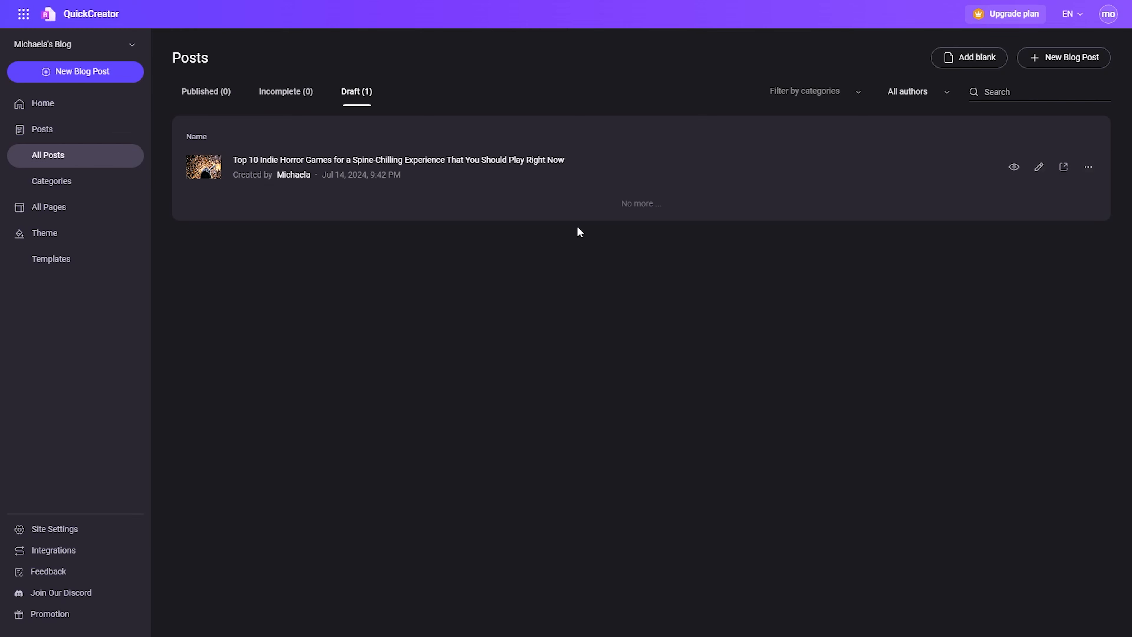
{"action": "left_click", "coordinate": [56, 195]}
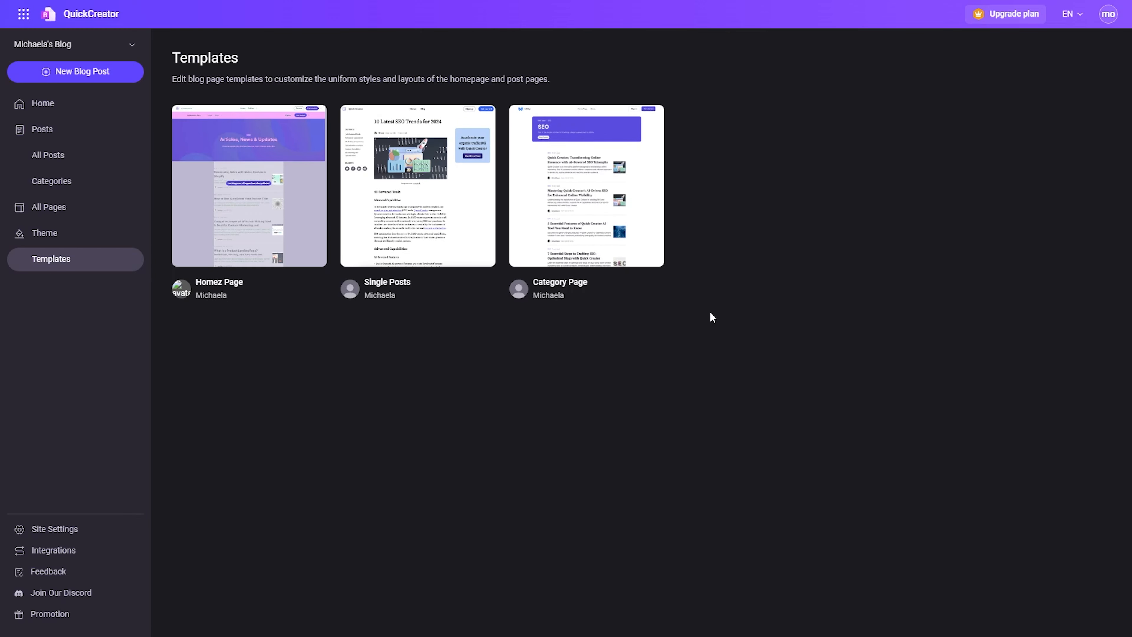
Step: Review the site's general, custom domain, marketing, generation and code injection settings and the publishing integrations, and return to the home dashboard
{"action": "left_click", "coordinate": [80, 531]}
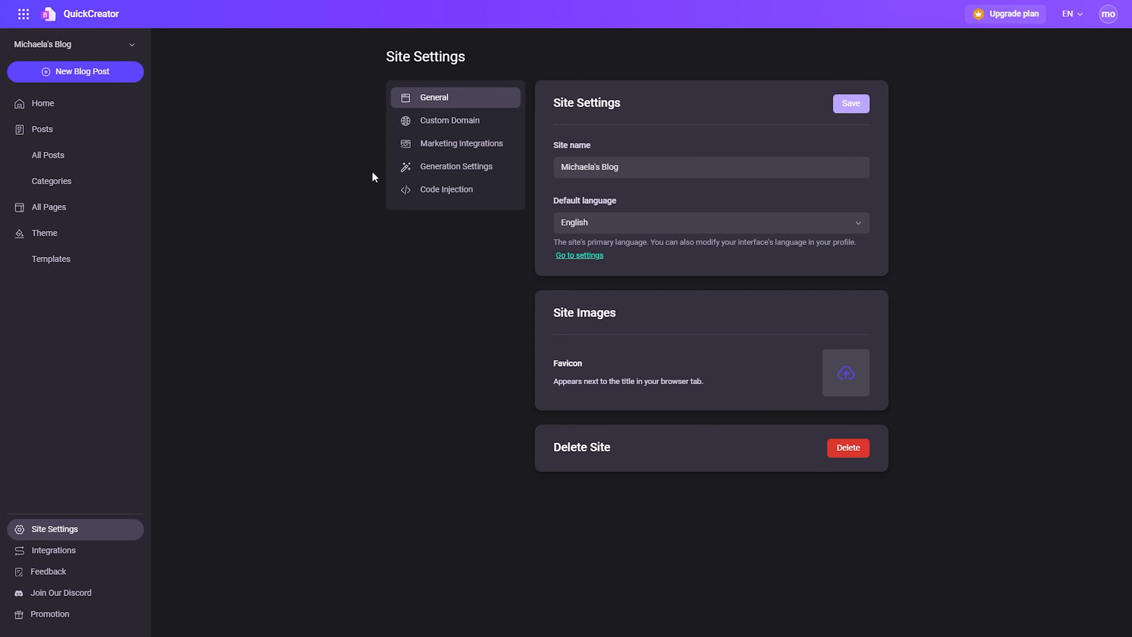
{"action": "left_click", "coordinate": [426, 126]}
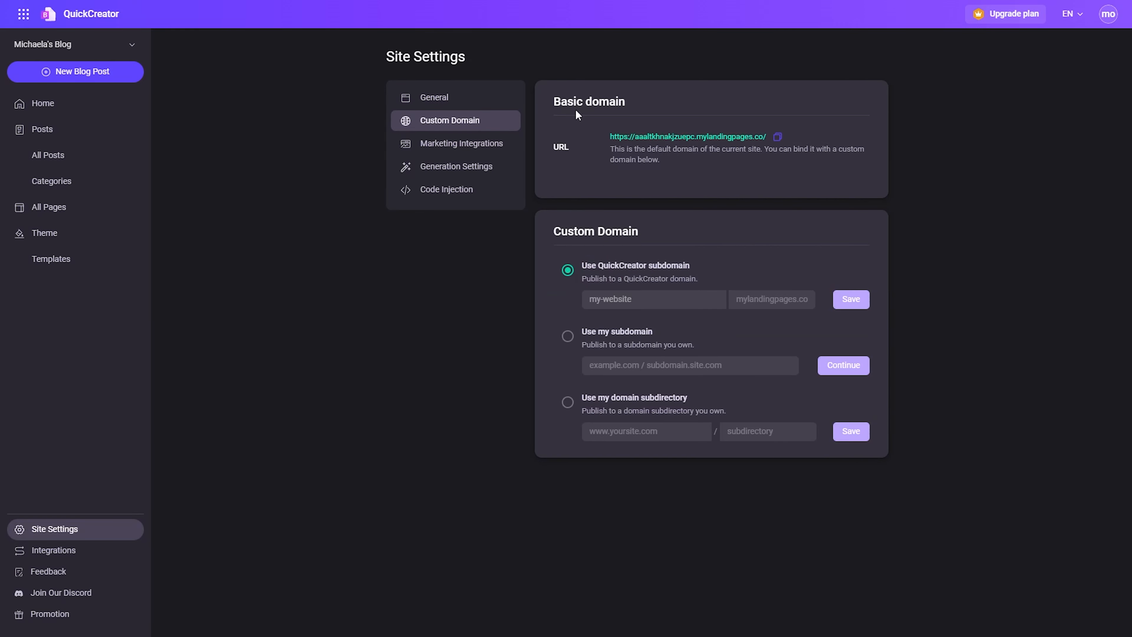
{"action": "left_click", "coordinate": [441, 150]}
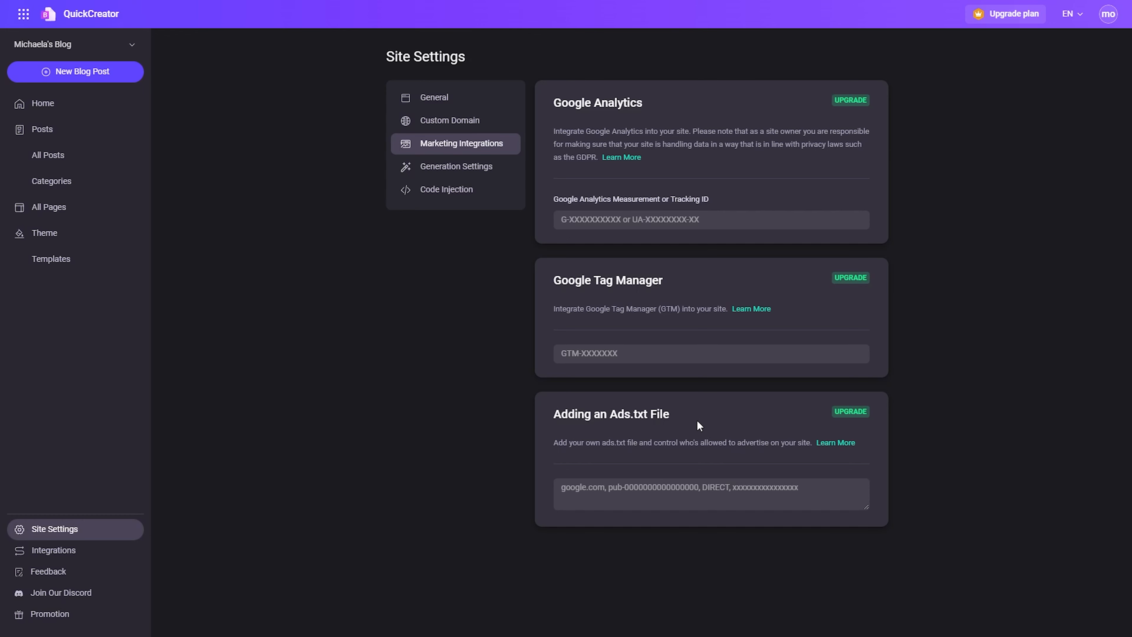
{"action": "left_click", "coordinate": [479, 176]}
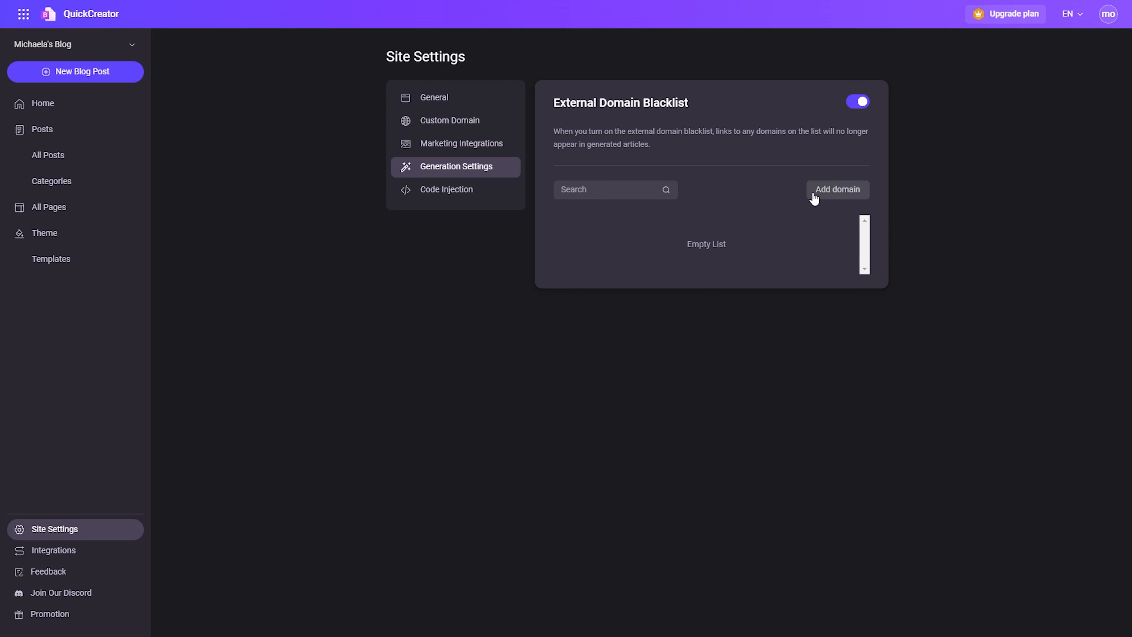
{"action": "left_click", "coordinate": [505, 196]}
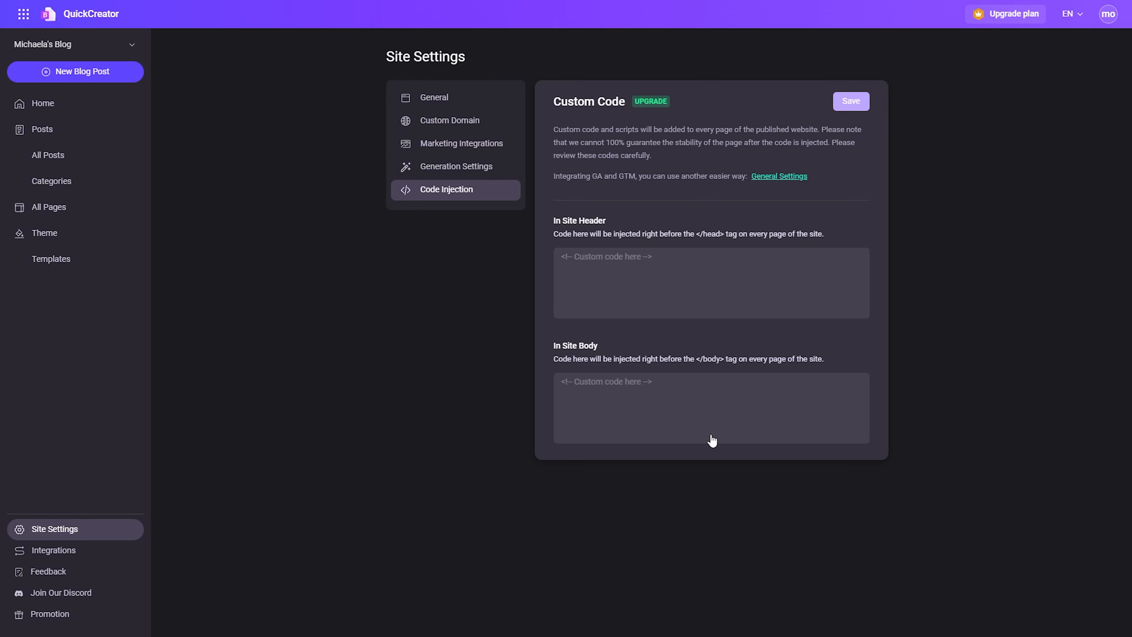
{"action": "left_click", "coordinate": [36, 560]}
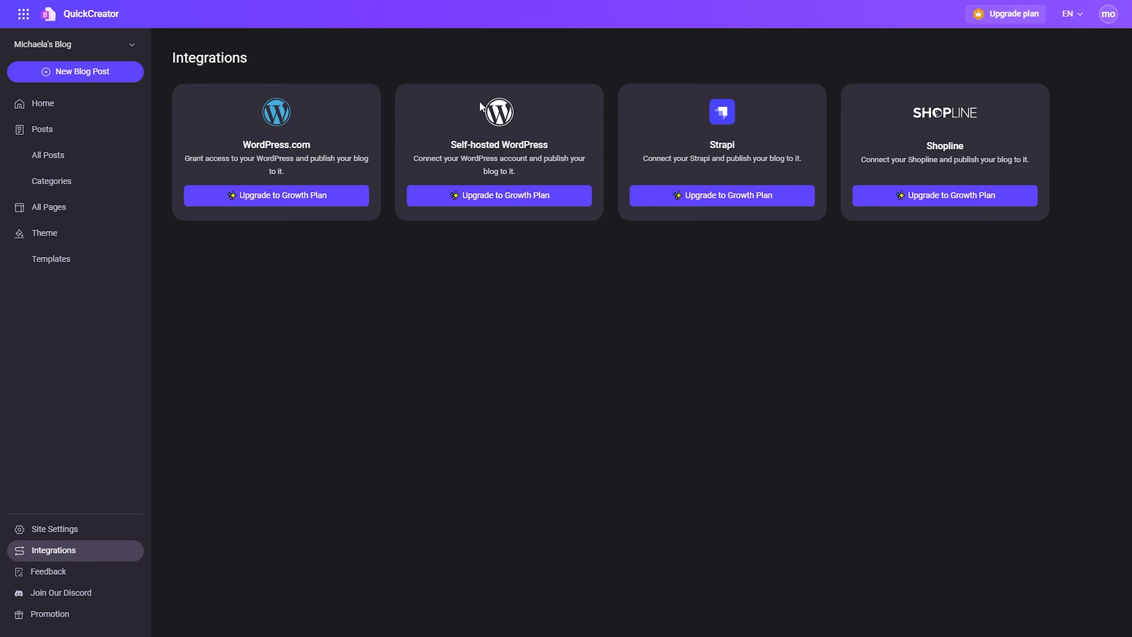
{"action": "left_click", "coordinate": [74, 111]}
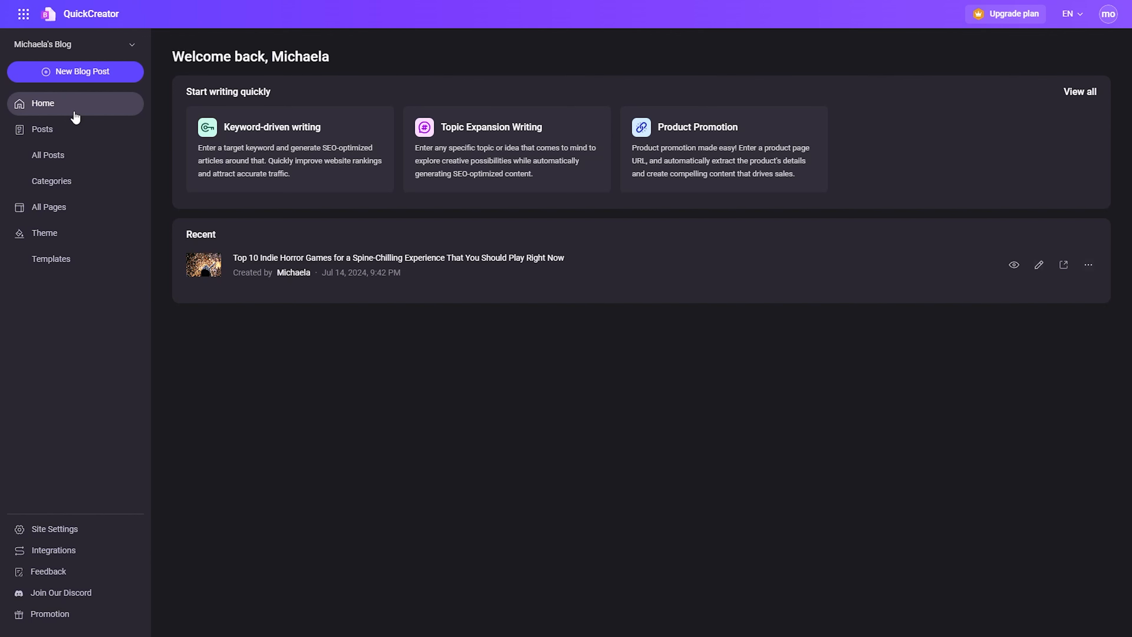